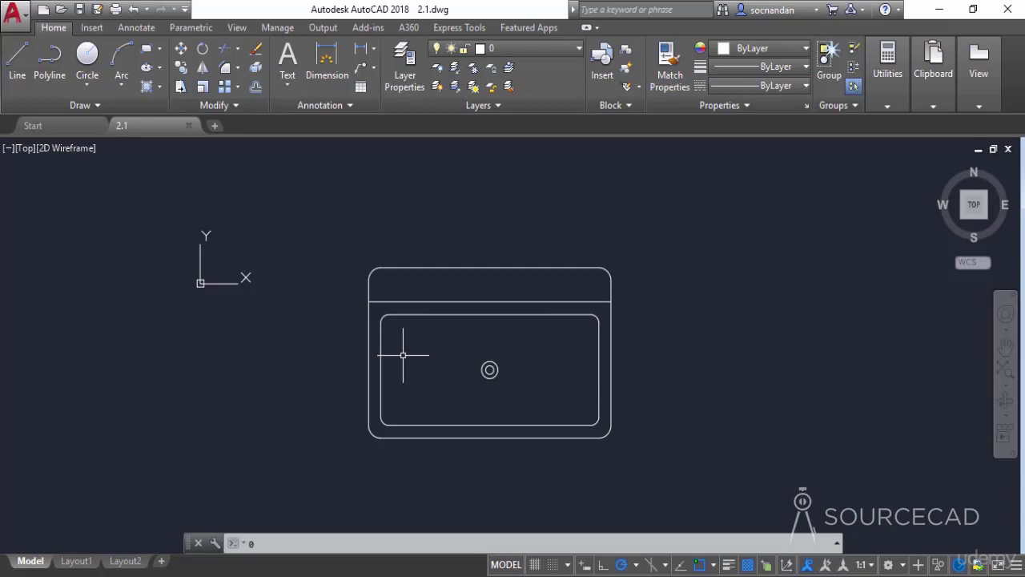
- Define a block named Sink from all the sink geometry, based at the lower edge's midpoint, and open it in the block editor
click(626, 51)
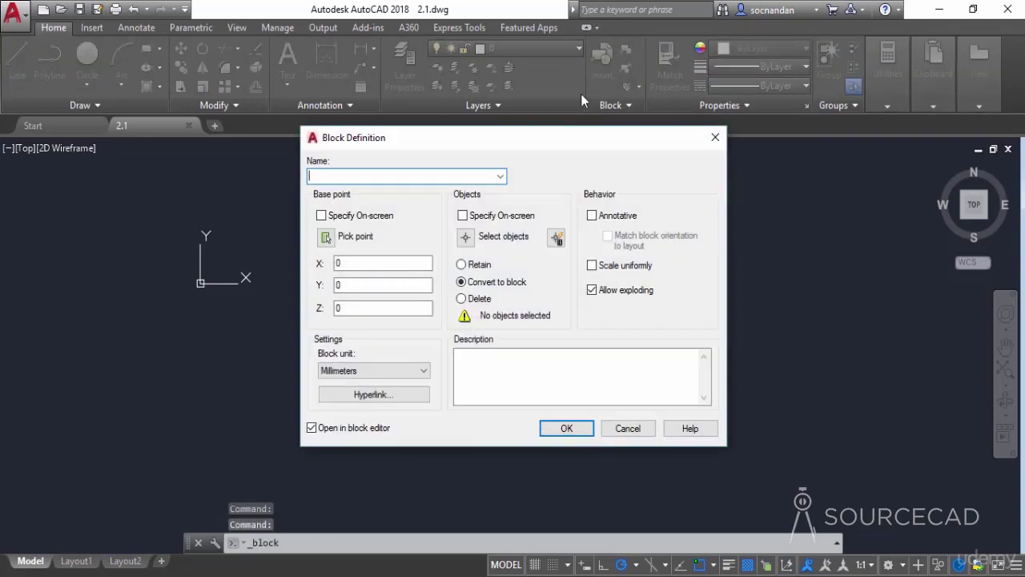
text(Sink)
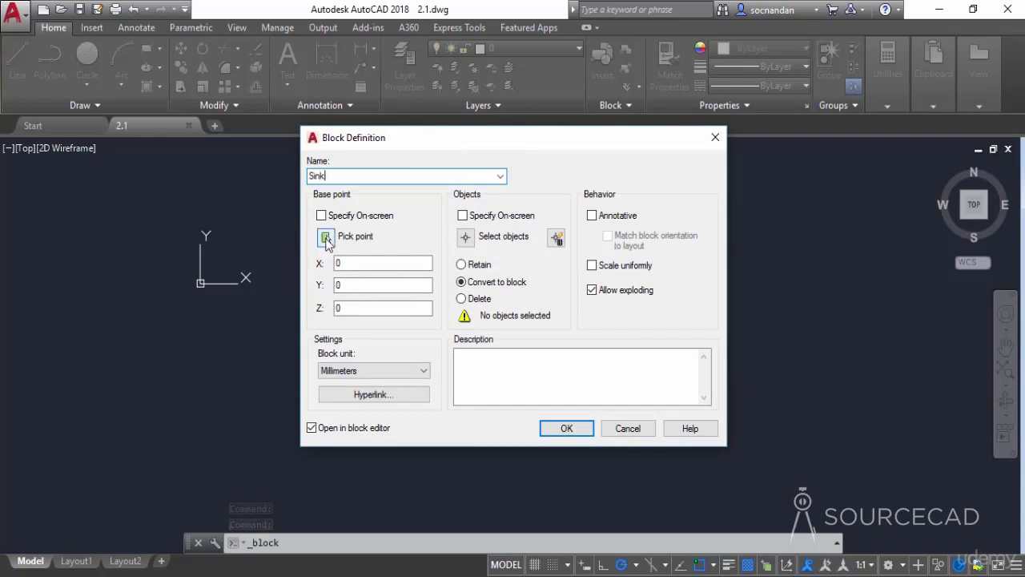
click(326, 237)
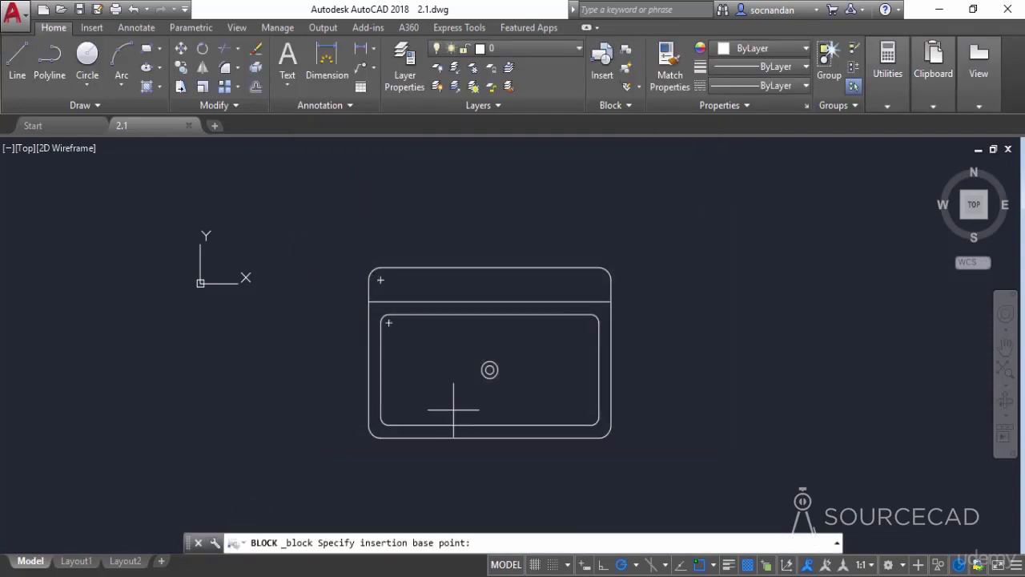
click(491, 438)
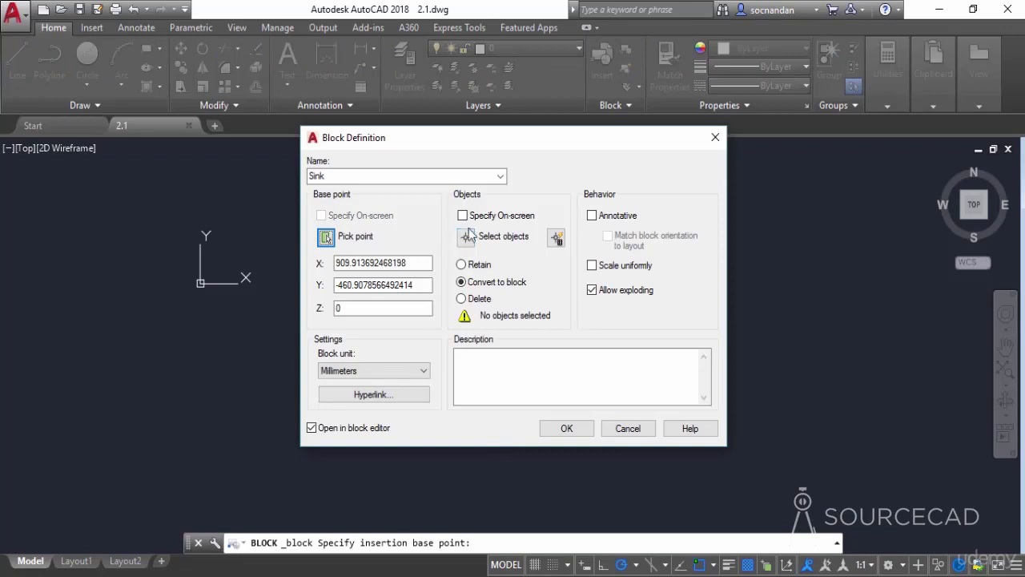
click(467, 238)
click(677, 476)
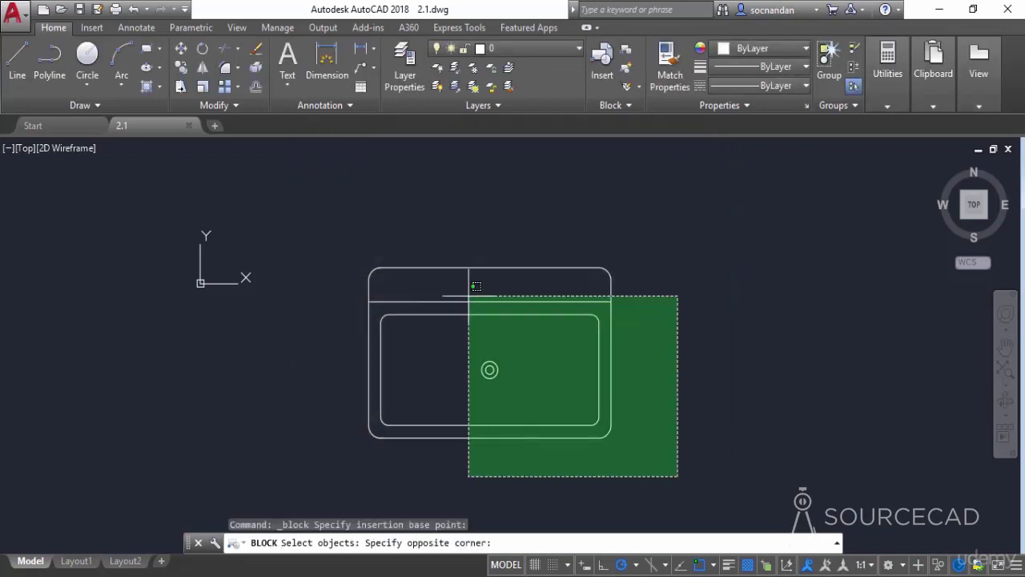
click(323, 218)
key(Return)
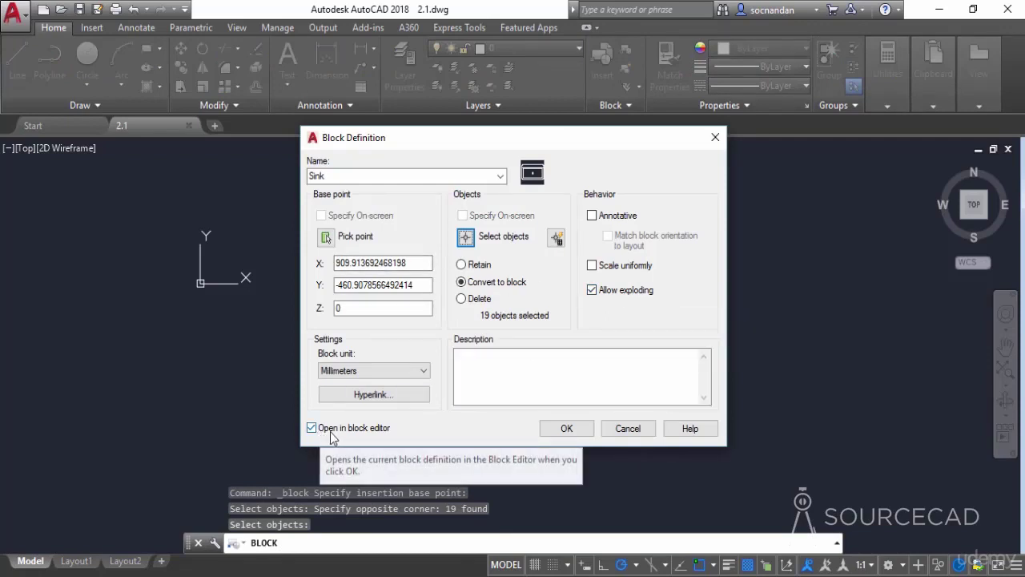
click(576, 431)
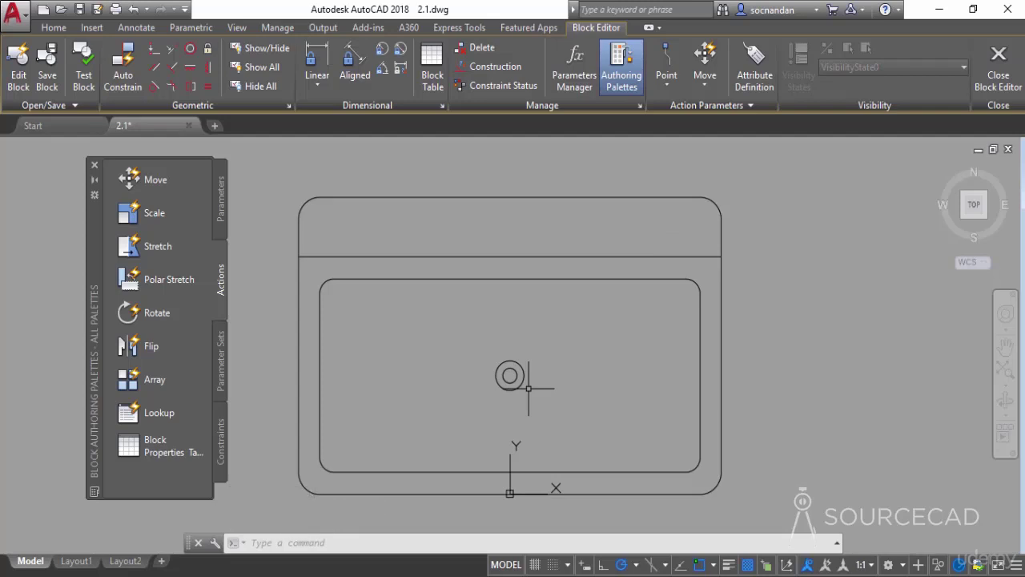
- Add a linear parameter between the midpoints of the sink's left and right outer edges, with its label below the sink
click(223, 207)
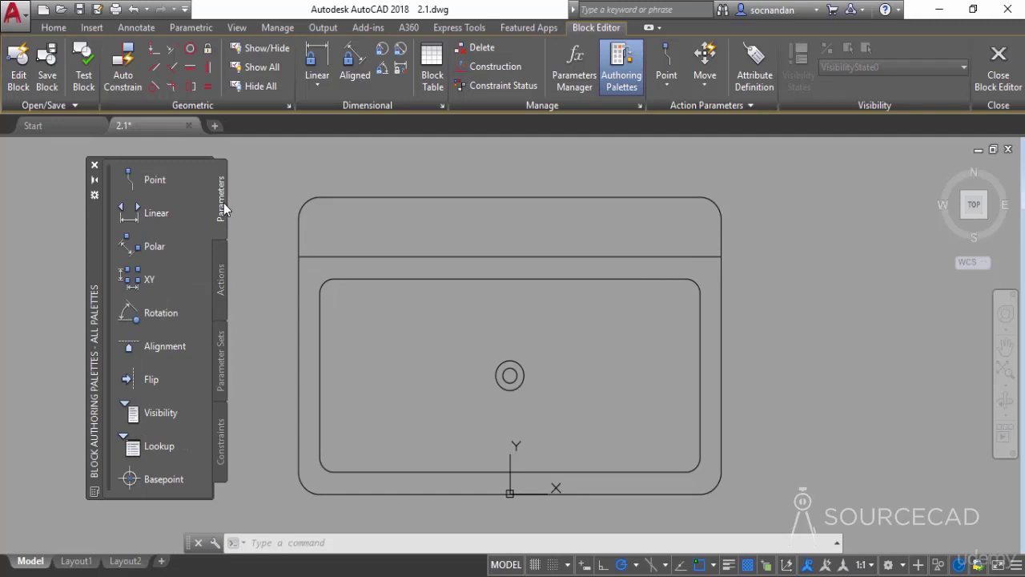
click(157, 215)
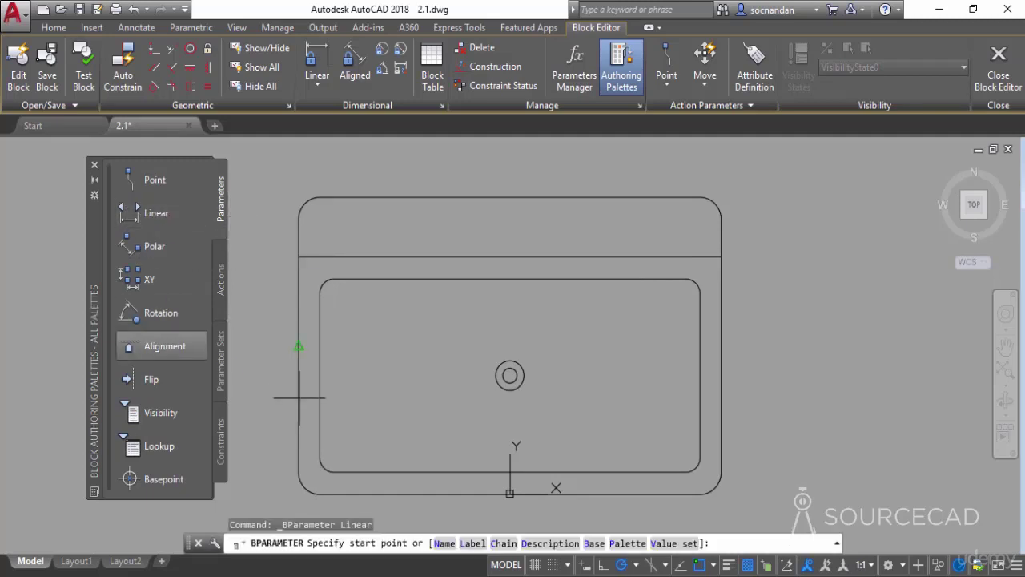
click(298, 346)
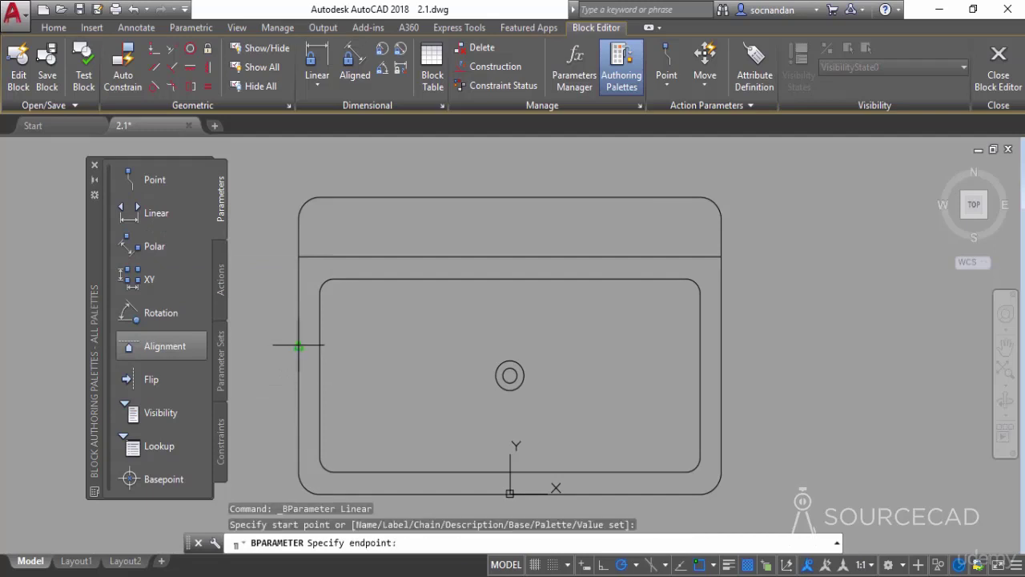
click(721, 346)
scroll(719, 389, down, 4)
middle_drag(725, 443, 592, 373)
click(533, 407)
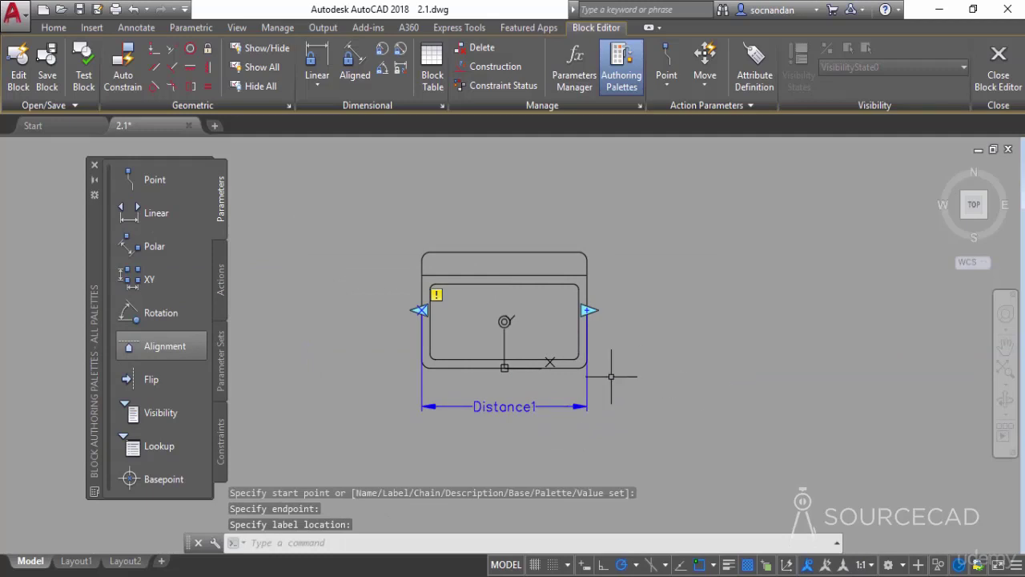
- Add a Stretch action to the linear parameter's right point, with the frame and selected objects covering the sink's right half and the drain
click(222, 280)
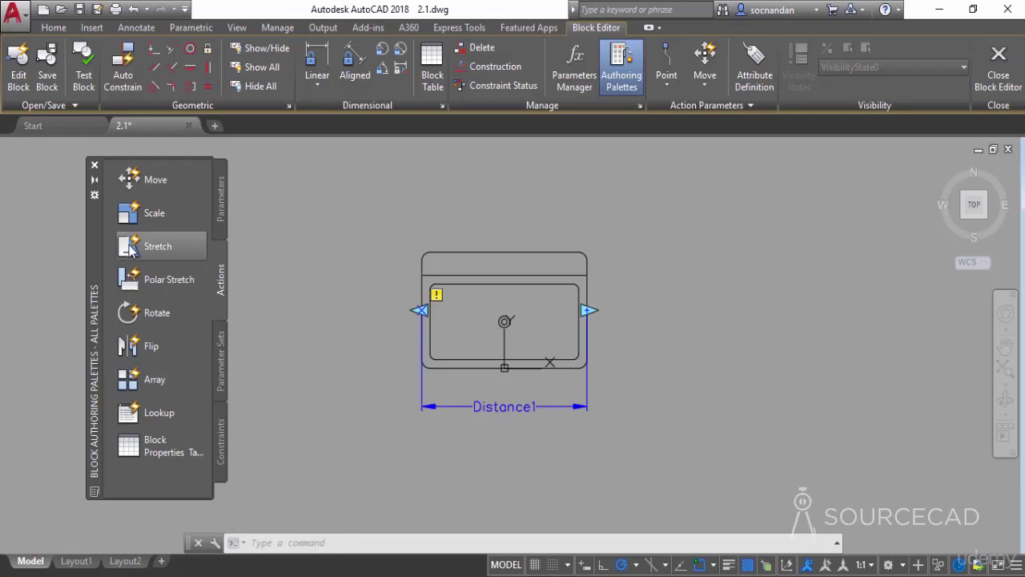
click(158, 245)
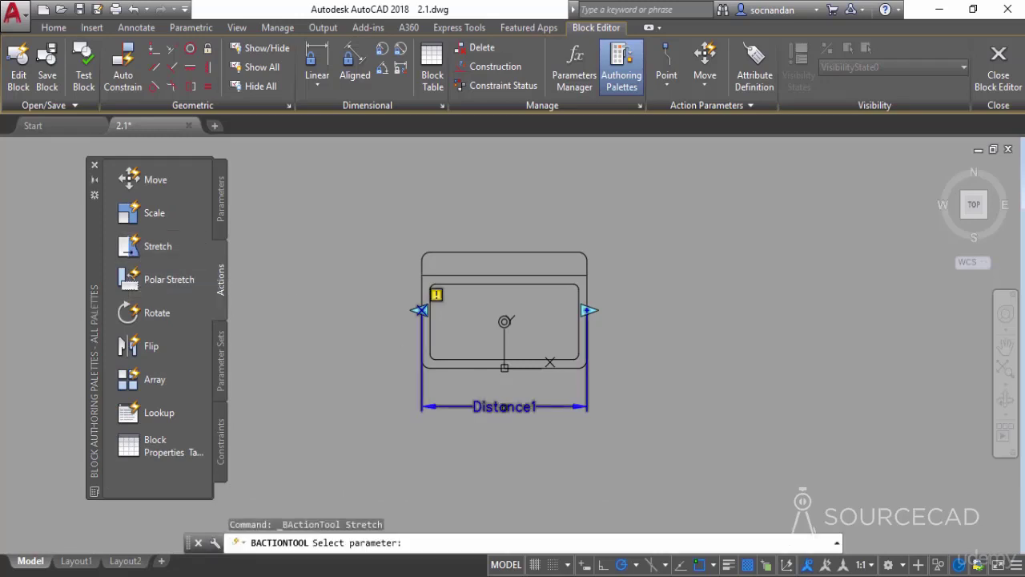
click(504, 407)
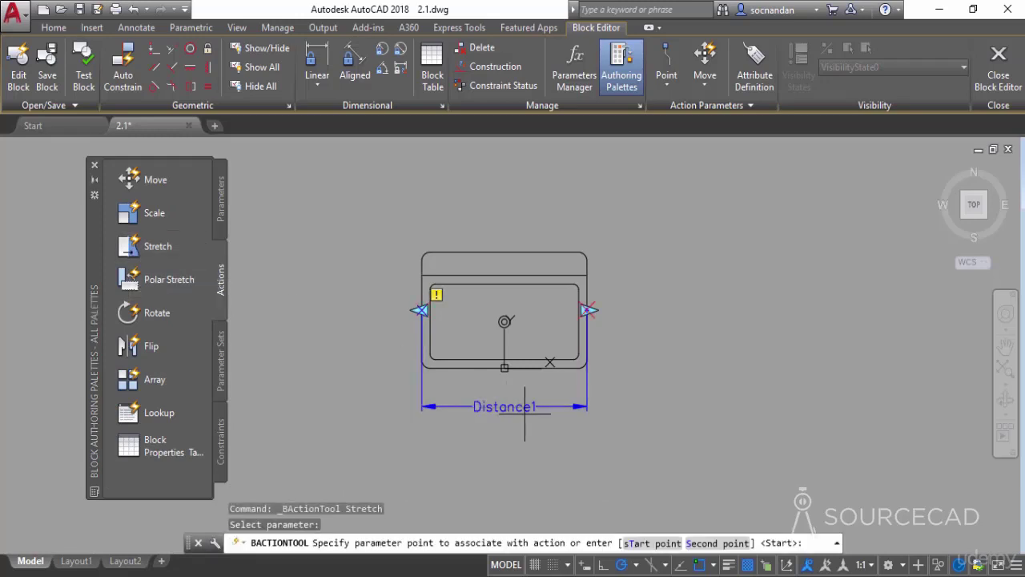
click(587, 309)
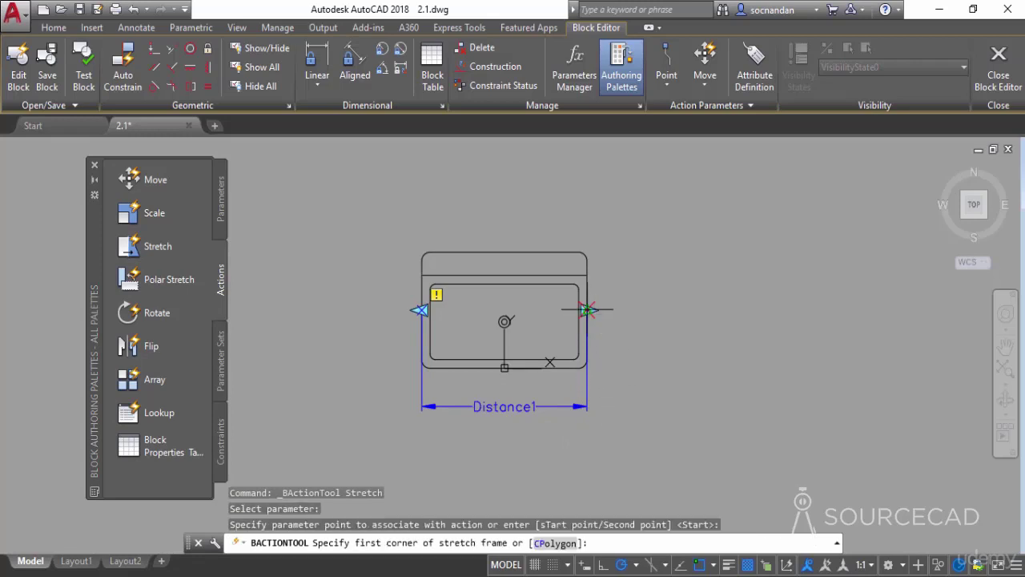
click(627, 425)
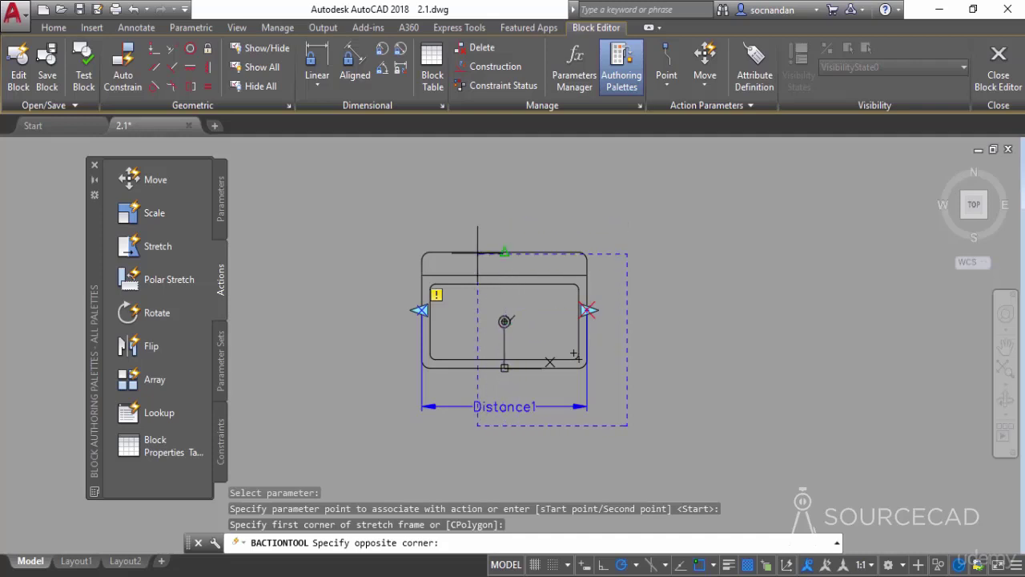
click(476, 212)
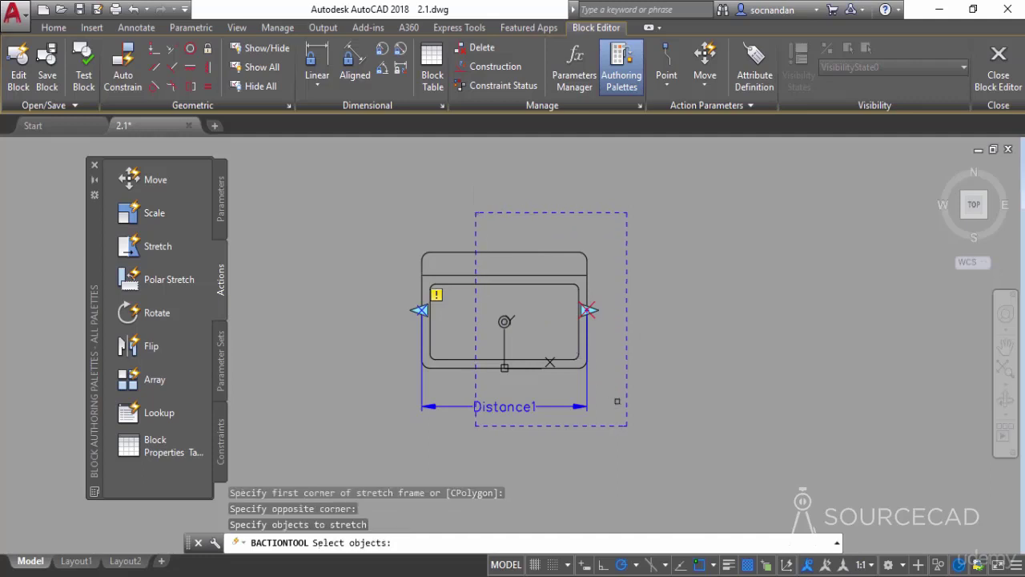
click(634, 435)
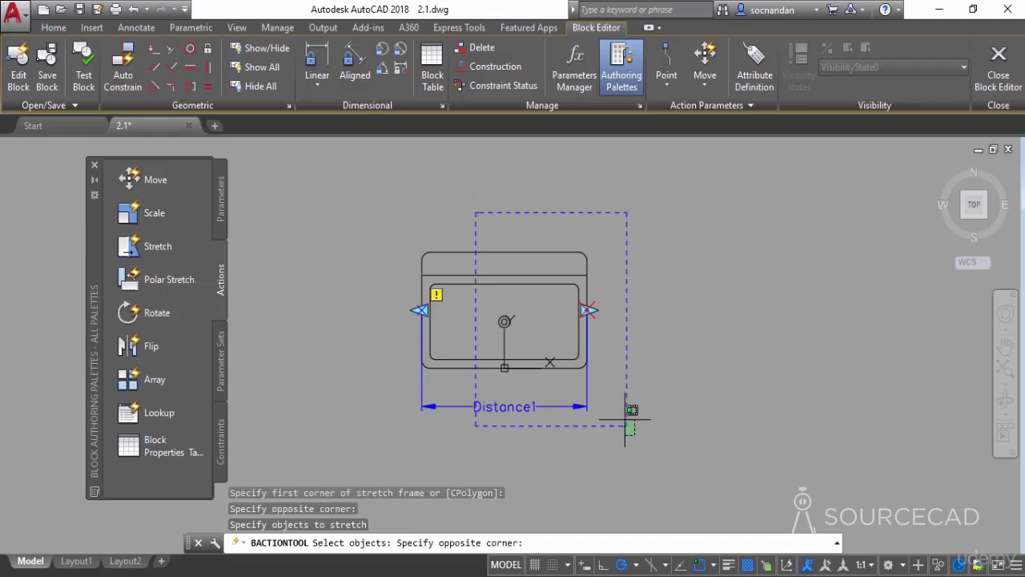
click(472, 209)
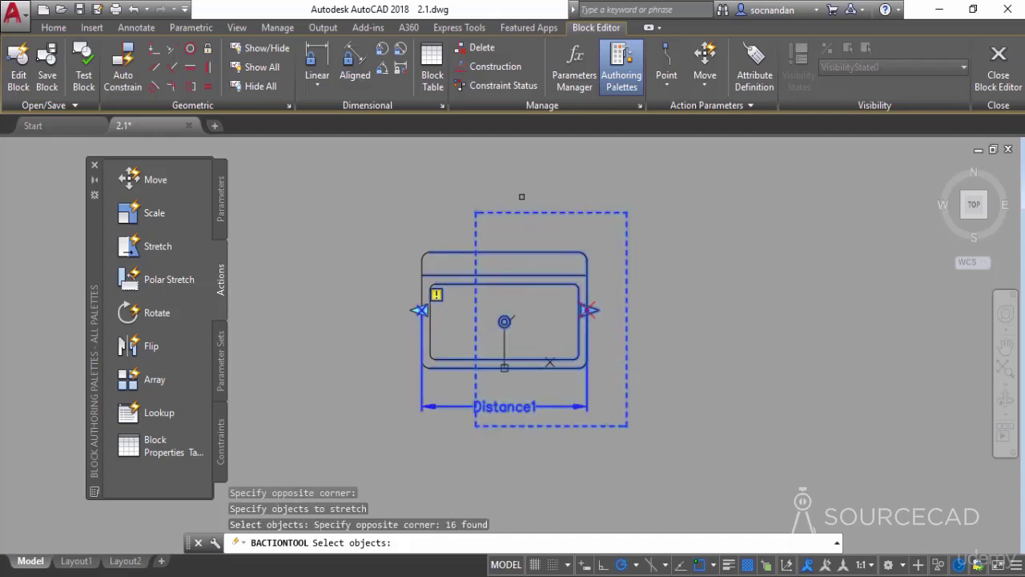
key(Return)
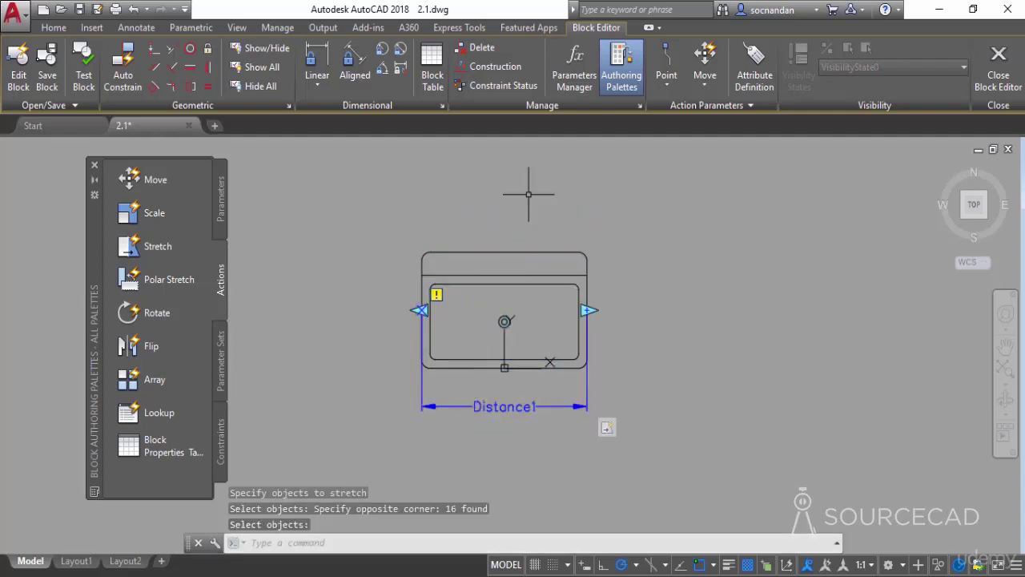
- Add a Stretch action to the linear parameter's left point, with the frame and selected objects covering the sink's left half and the drain
click(171, 247)
click(472, 415)
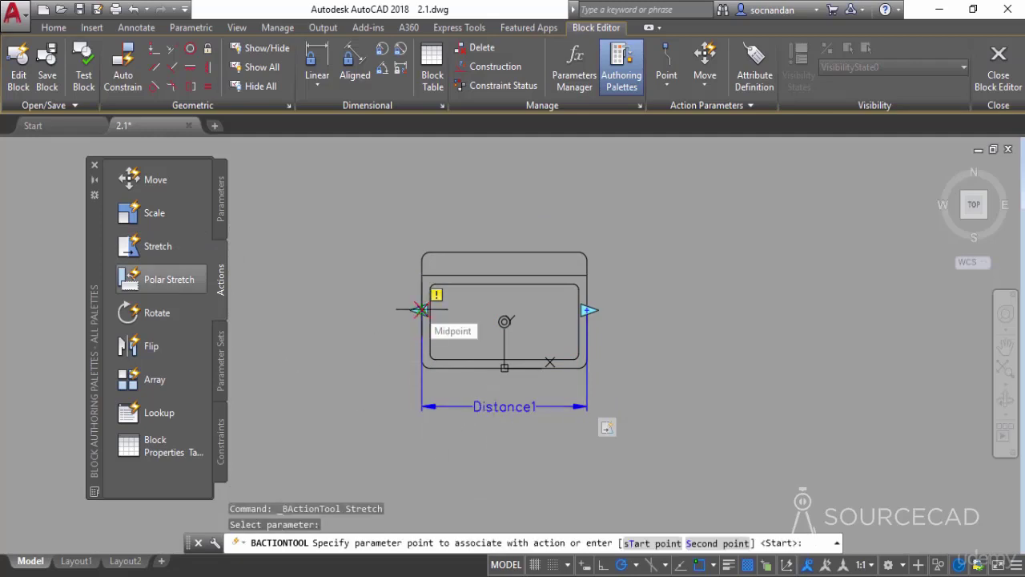
click(419, 310)
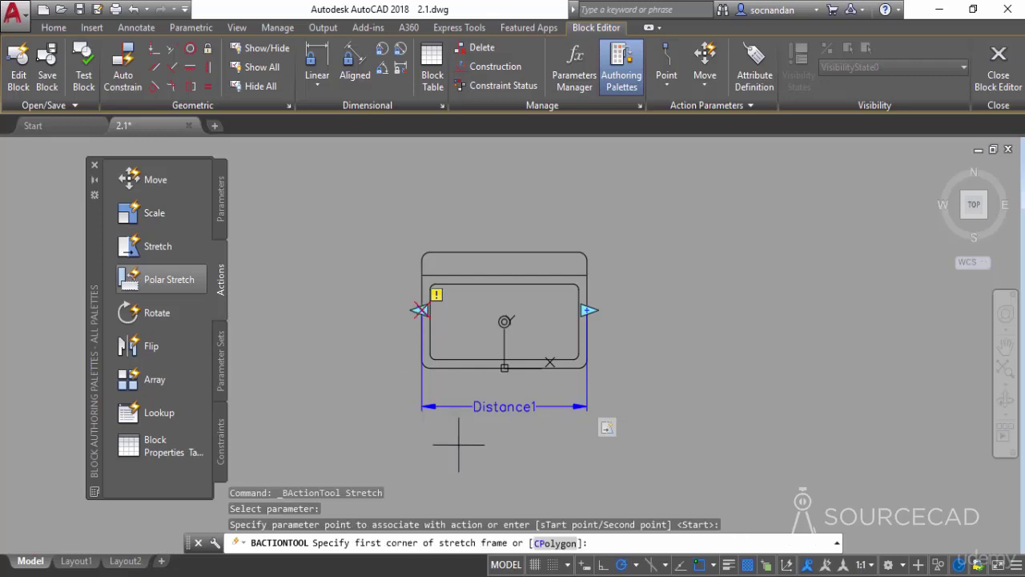
click(528, 440)
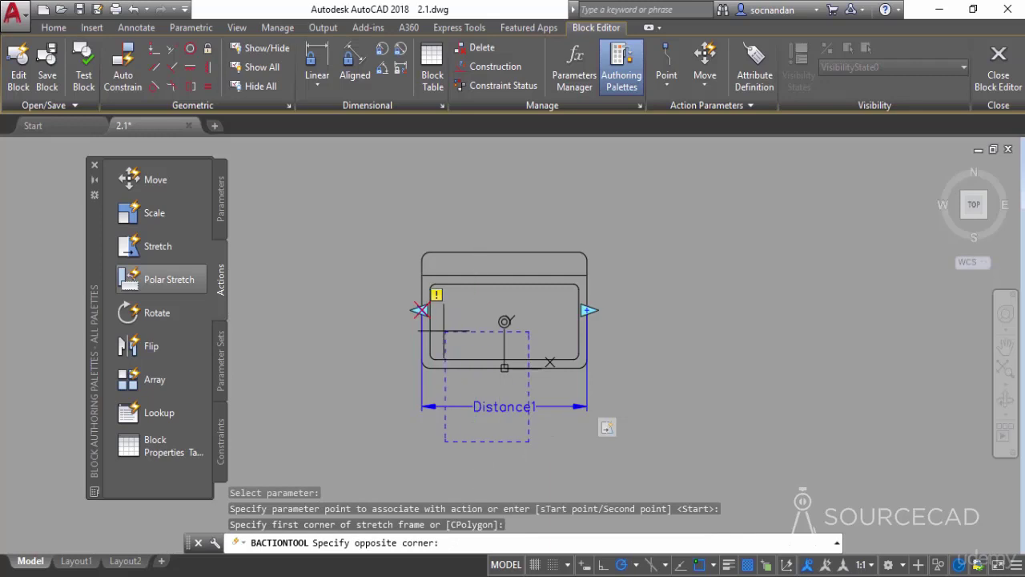
click(382, 231)
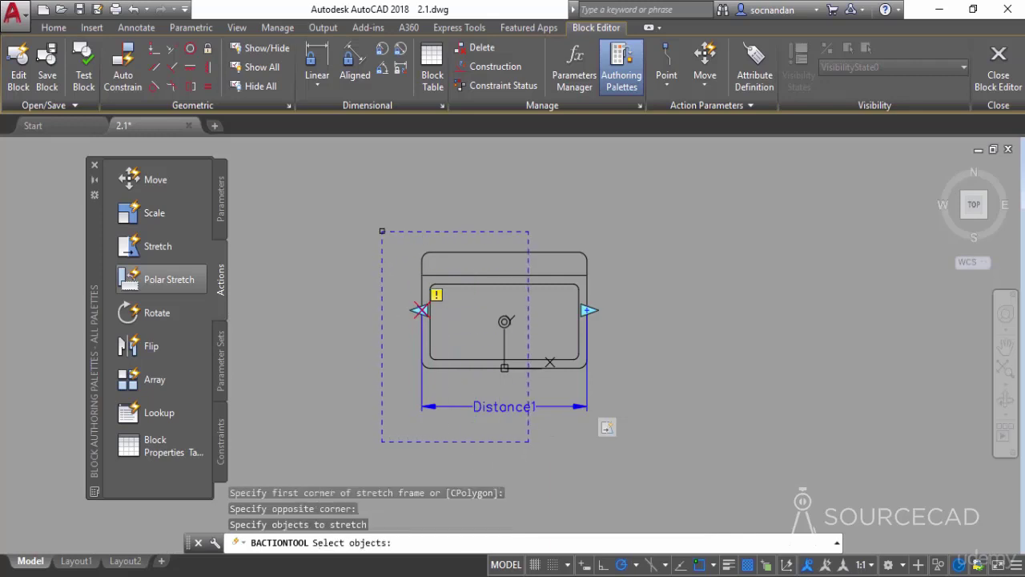
click(532, 447)
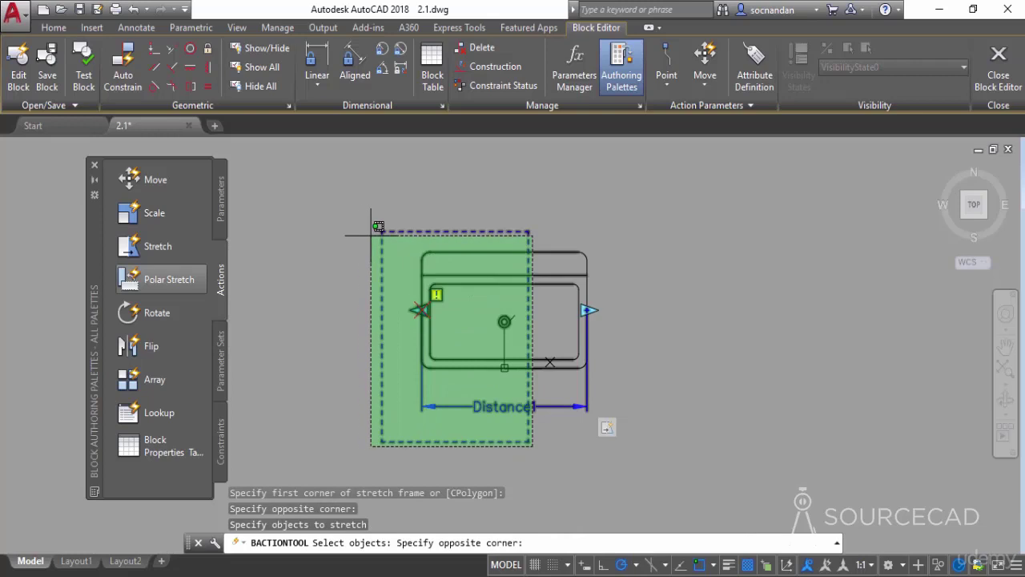
click(371, 235)
key(Return)
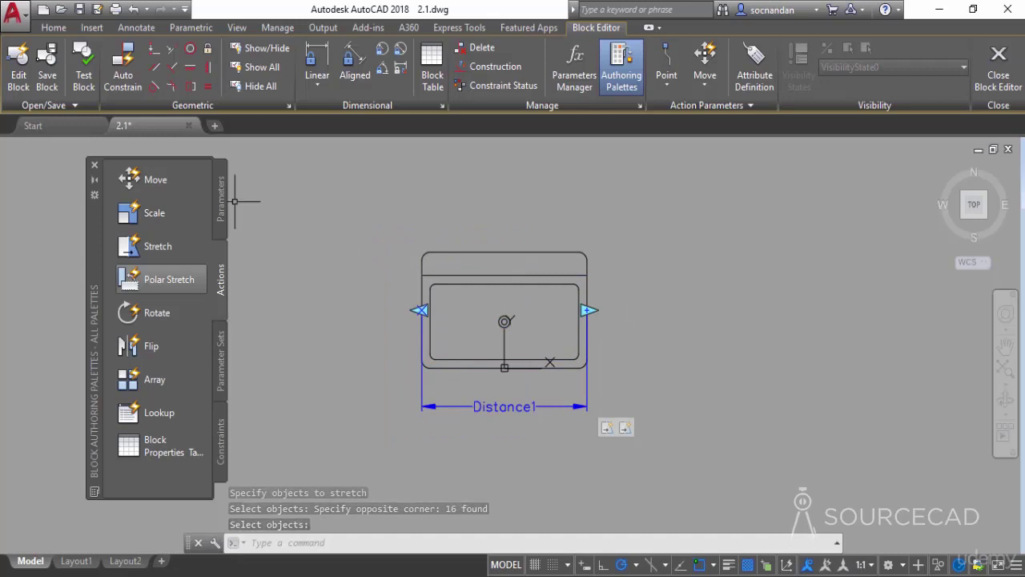
- Test the Sink block by stretching it outward from its right and left grips, and close the test window
click(84, 80)
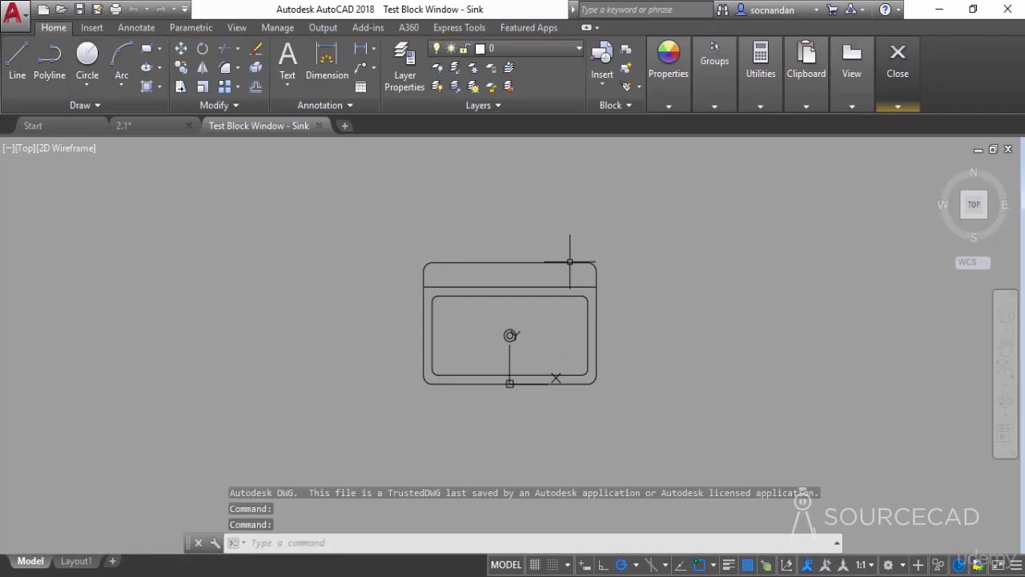
click(570, 287)
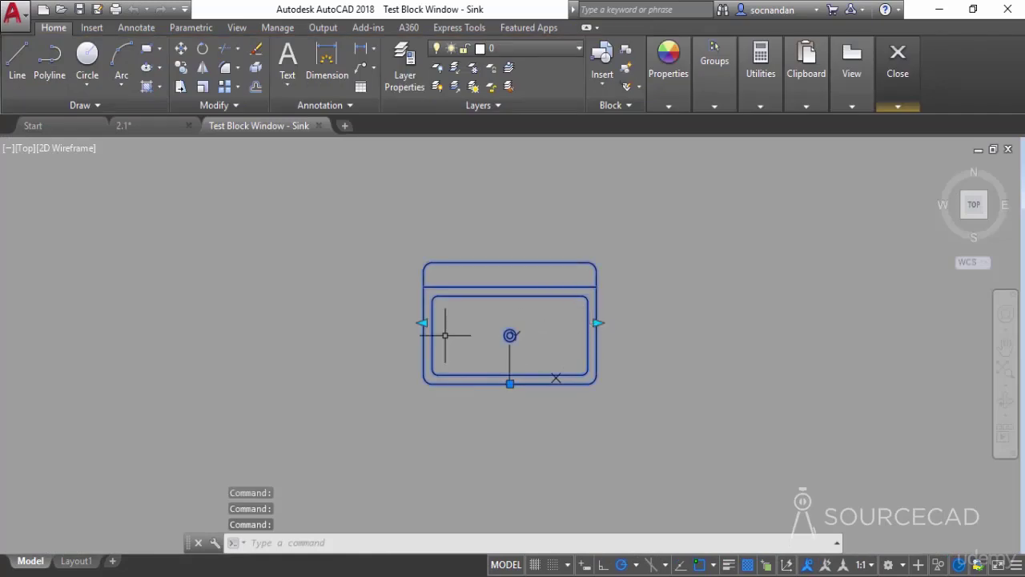
click(597, 323)
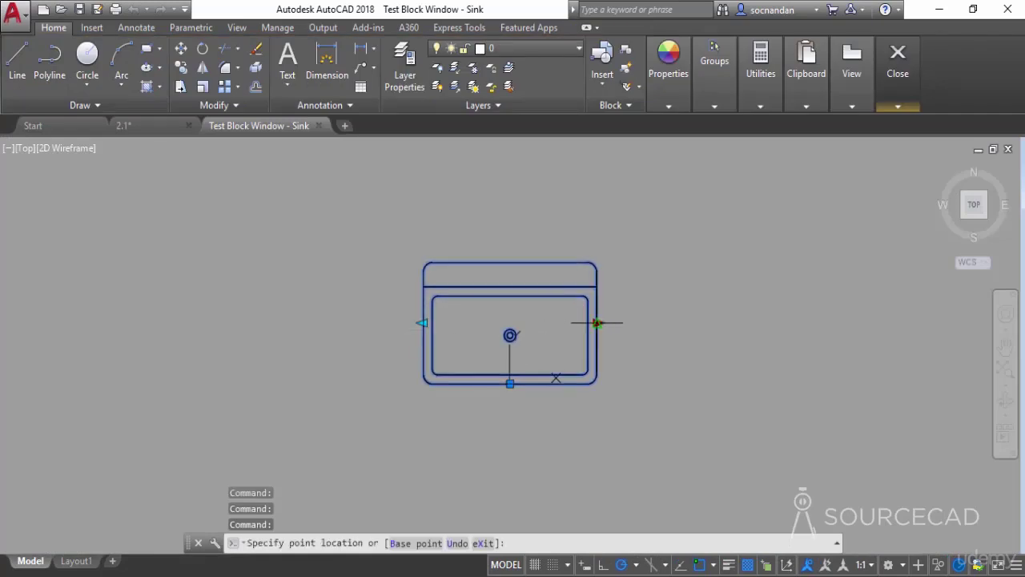
click(633, 325)
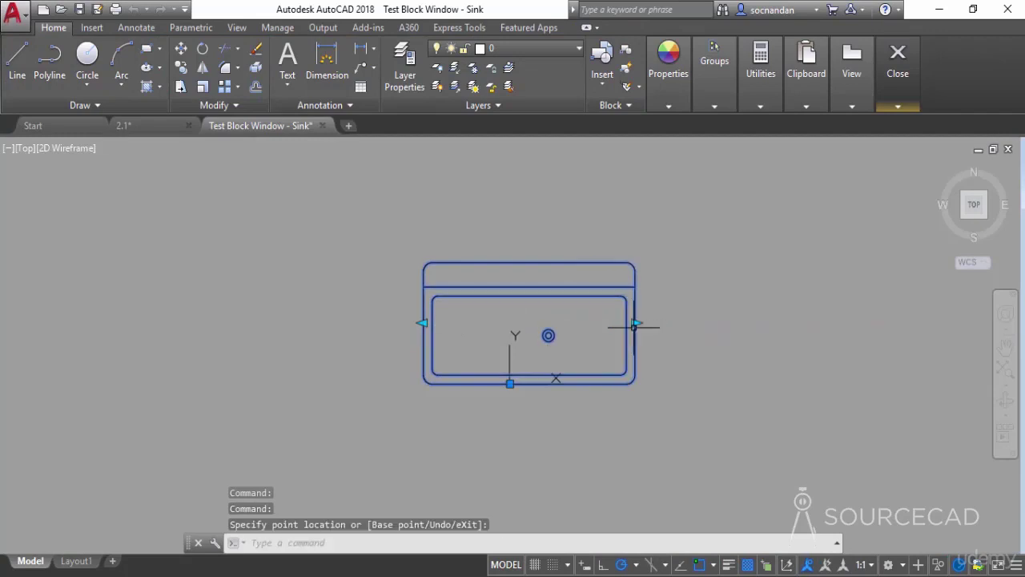
click(422, 323)
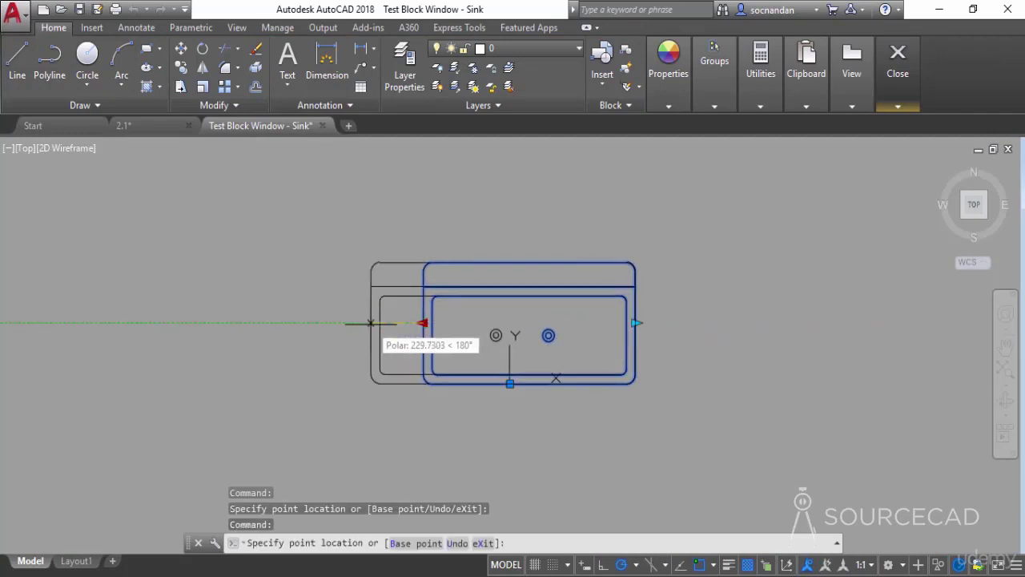
click(370, 322)
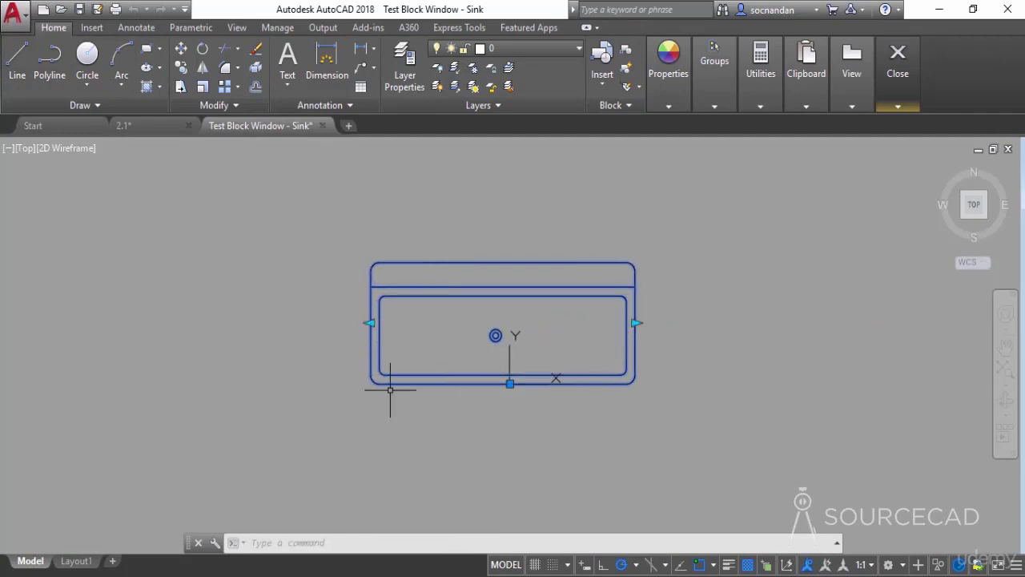
click(635, 323)
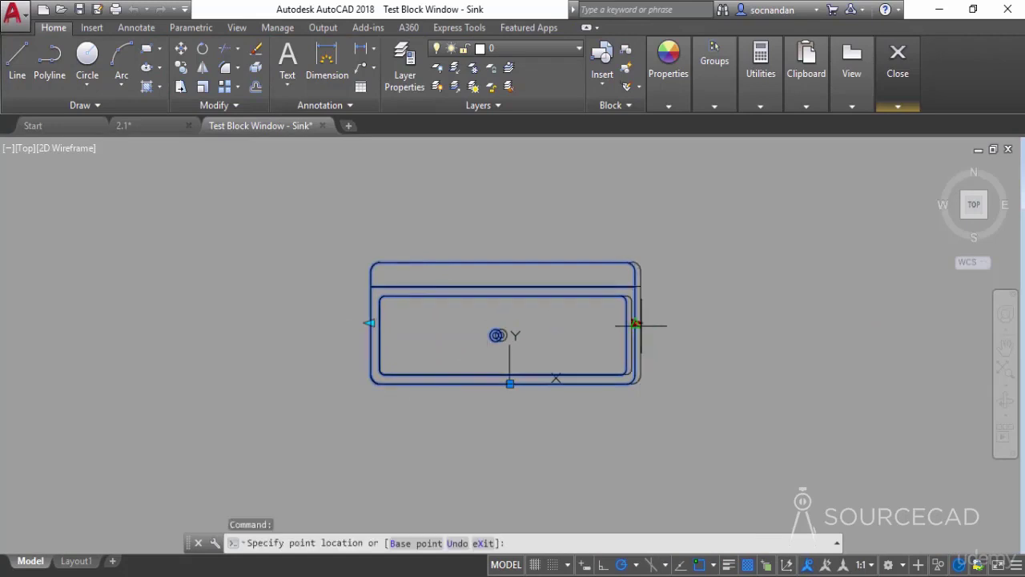
click(690, 323)
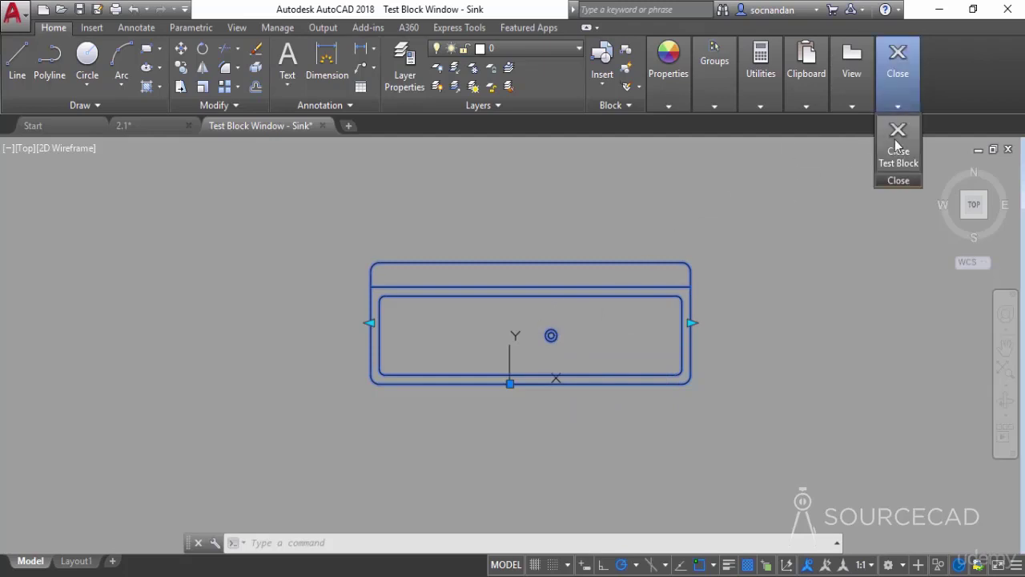
click(897, 135)
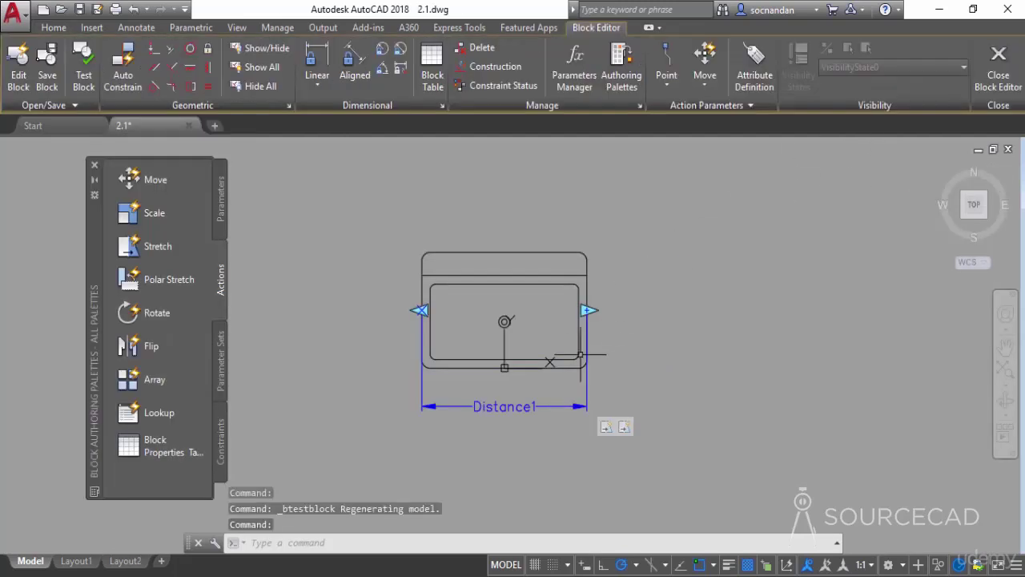
- Set the base location of the sink's linear parameter to Midpoint and close its properties
click(529, 407)
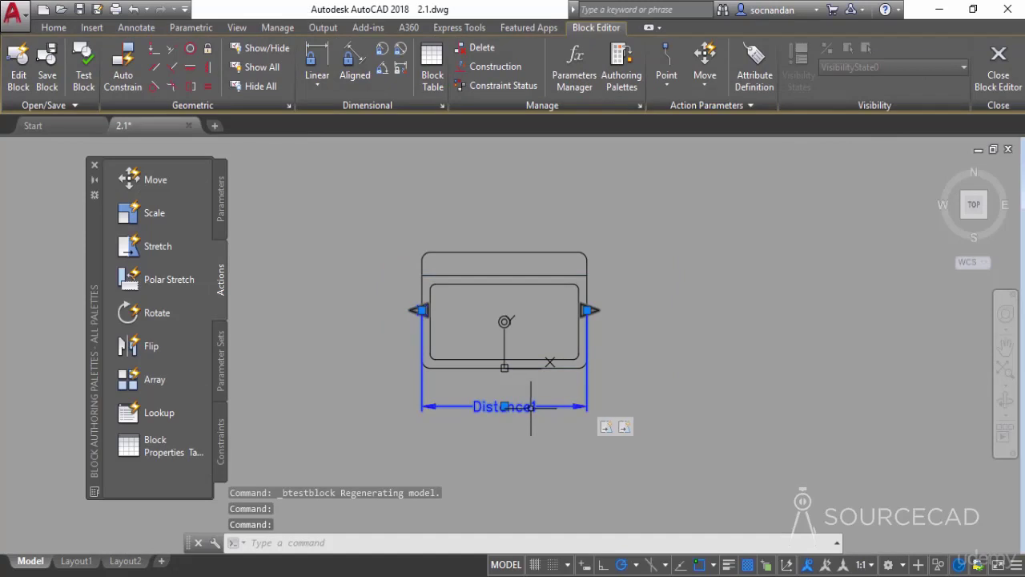
right_click(630, 309)
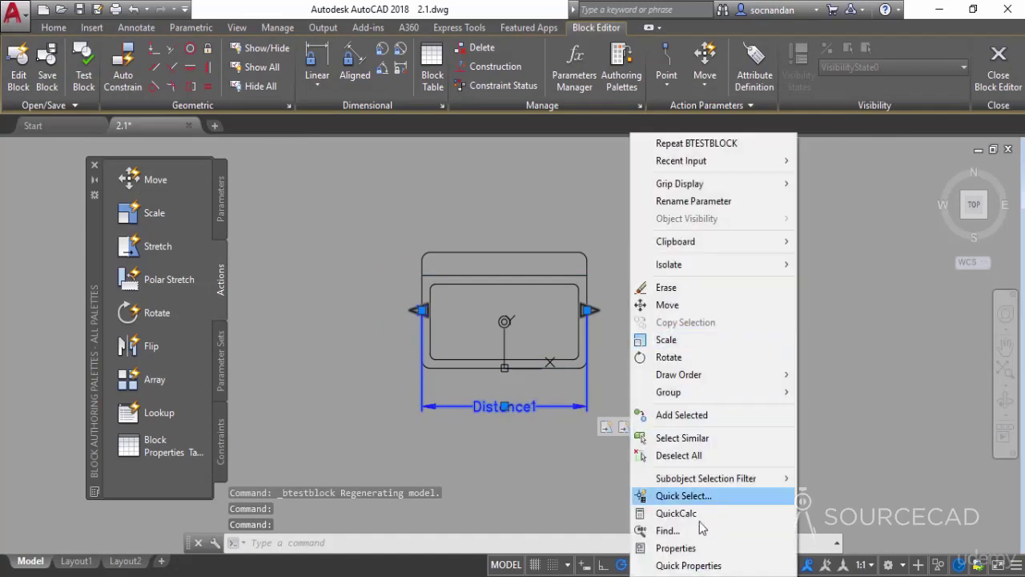
click(681, 549)
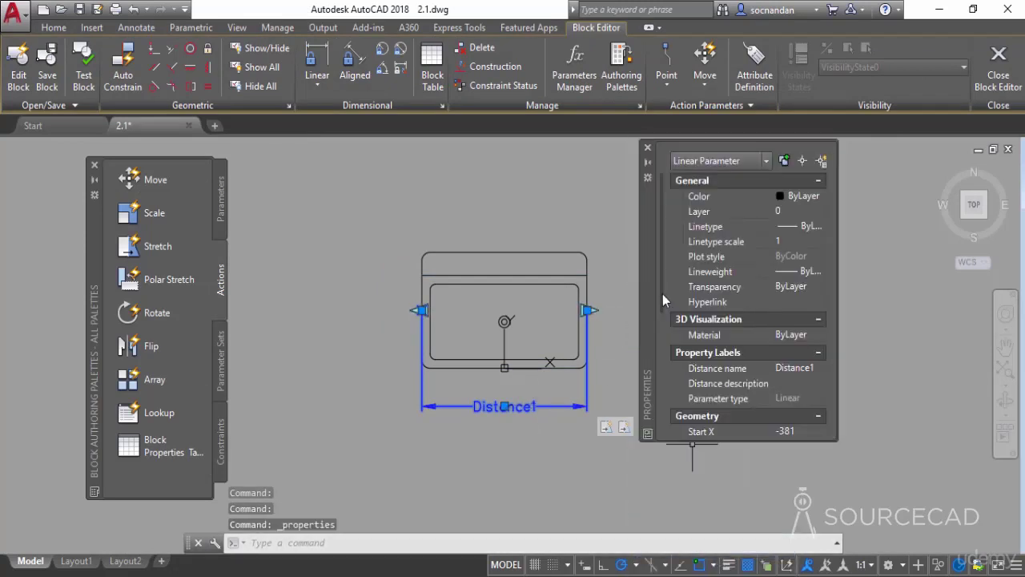
drag(662, 320, 669, 470)
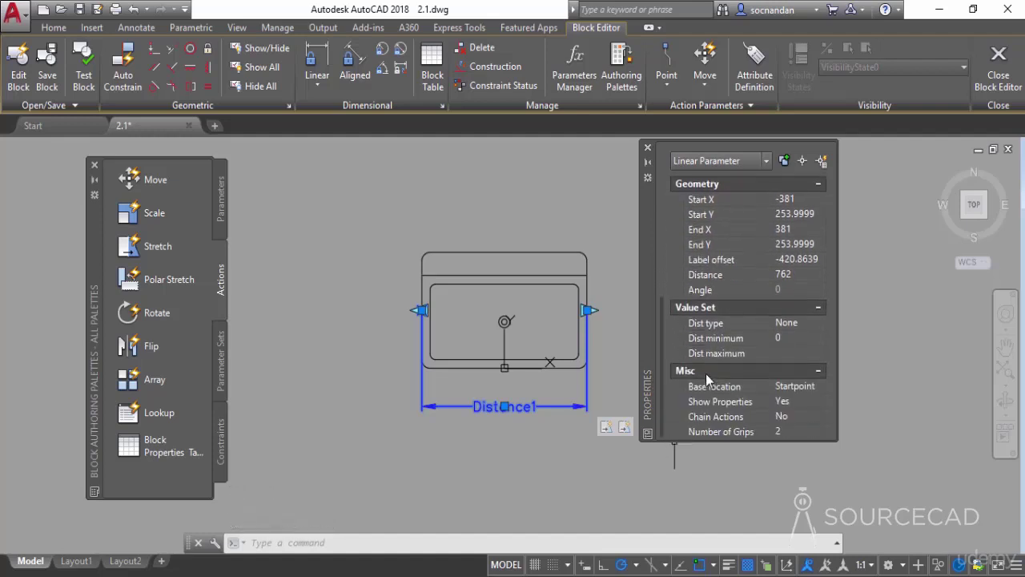
click(813, 386)
click(794, 415)
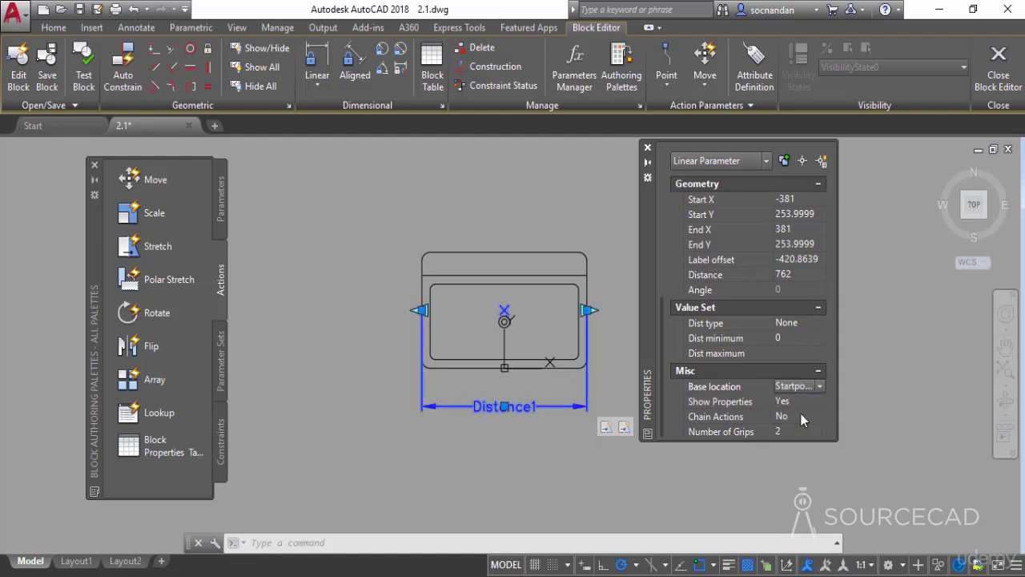
click(647, 148)
- Test the Sink block by stretching its right grip outward by about 187 units, and close the test window
click(83, 78)
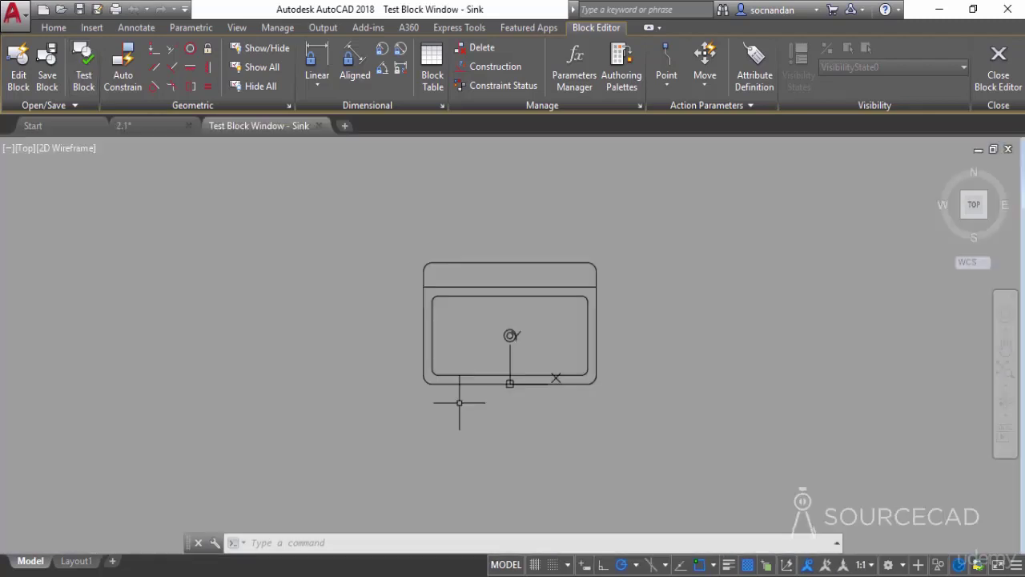
click(597, 304)
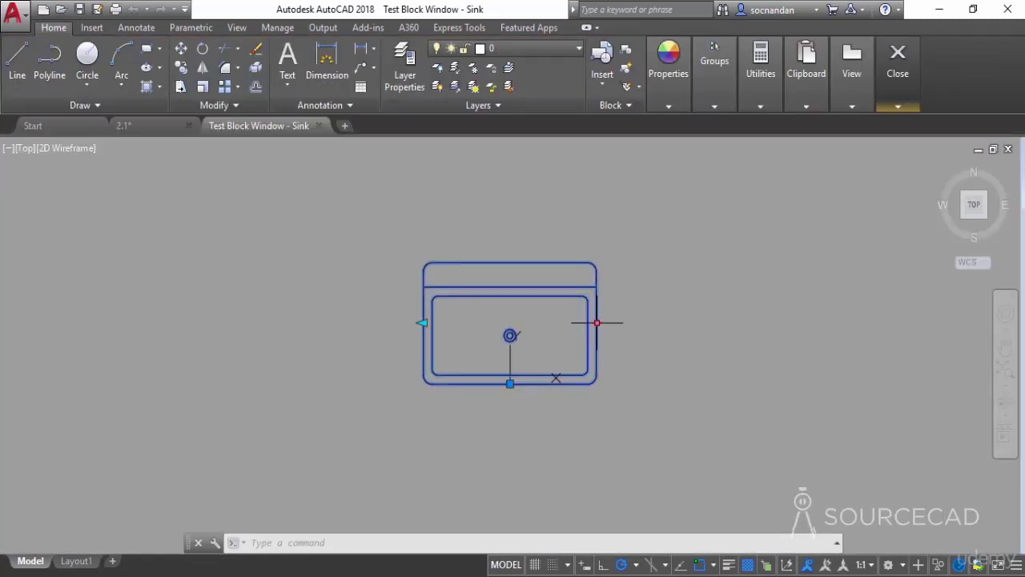
click(597, 322)
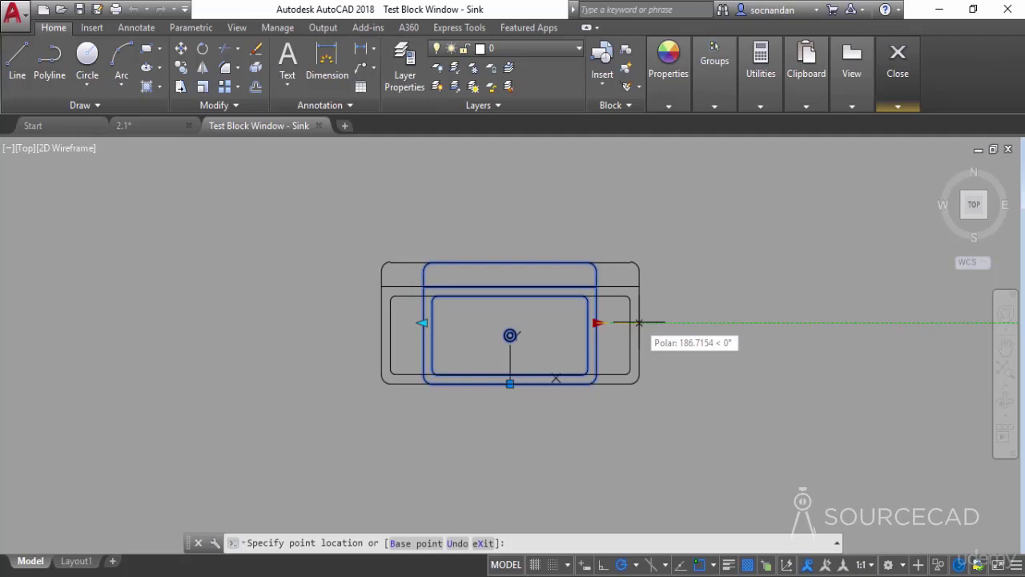
click(639, 322)
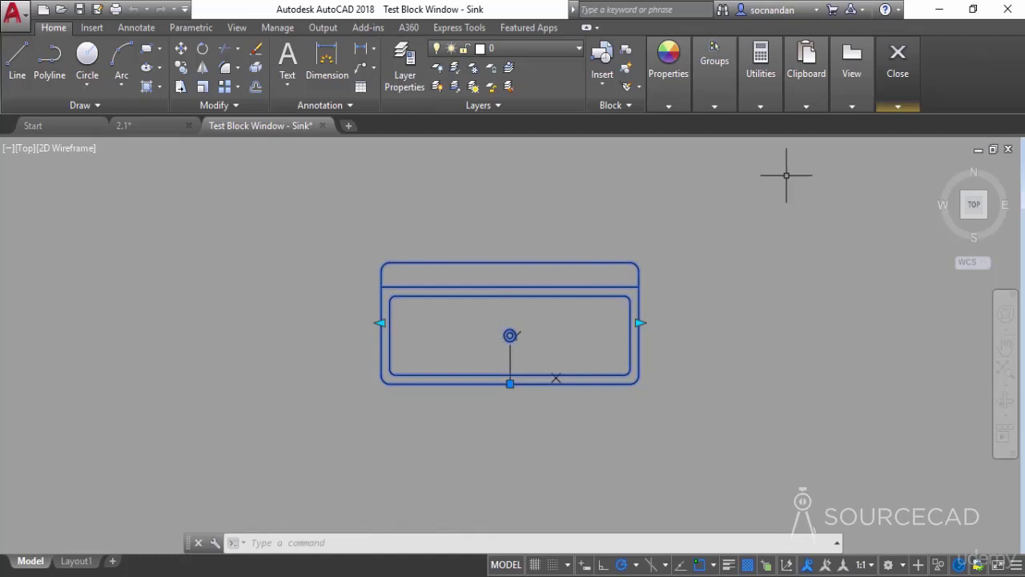
mouse_move(896, 101)
click(899, 157)
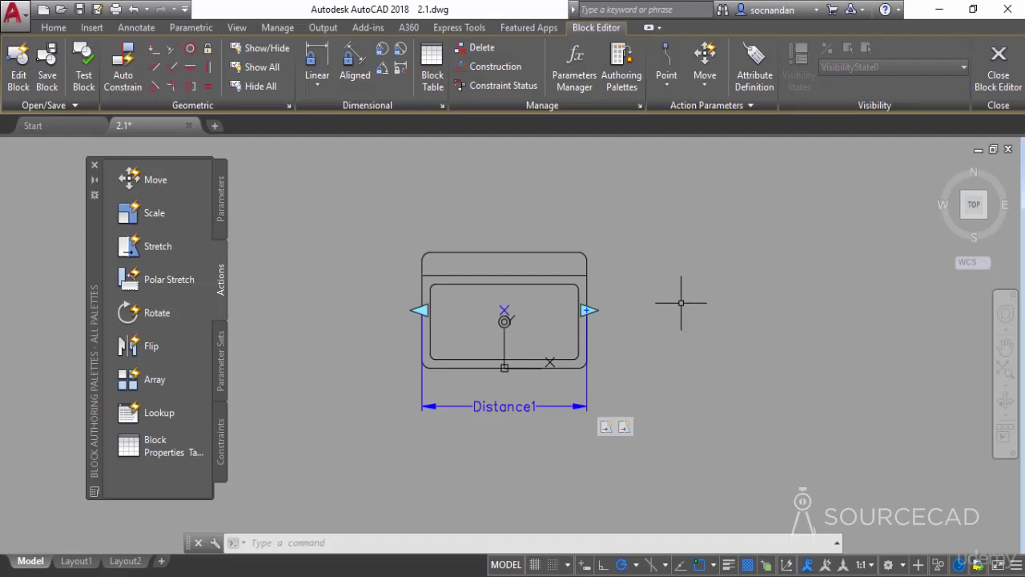
- Set the distance type of the sink's linear parameter to List in its value set
click(521, 404)
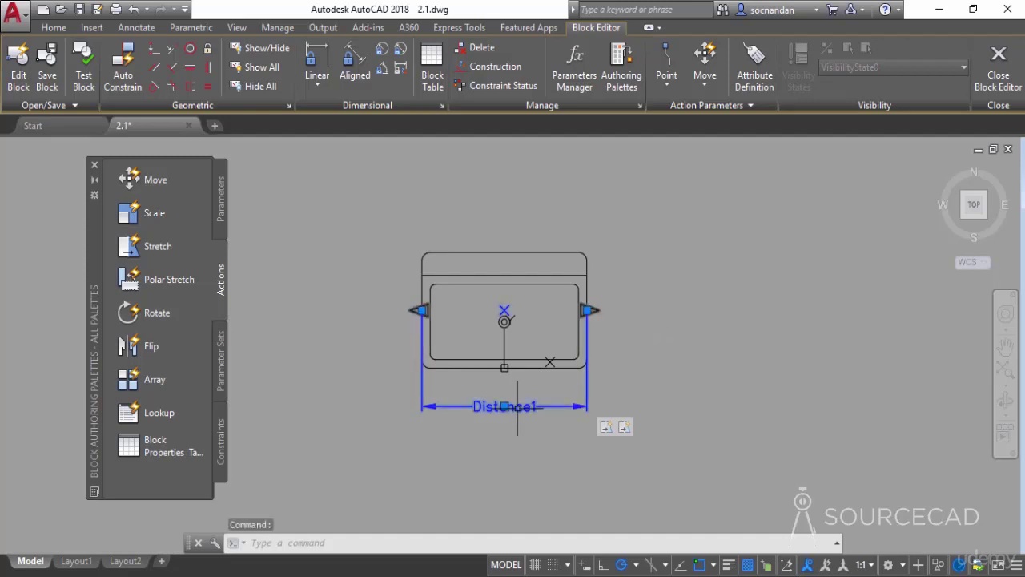
right_click(619, 322)
click(677, 546)
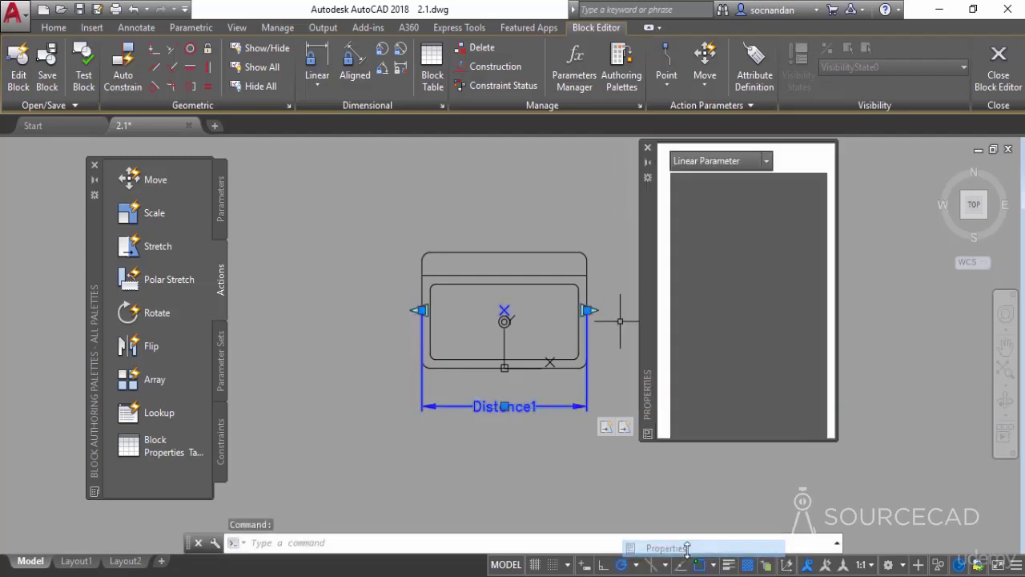
drag(662, 294, 666, 437)
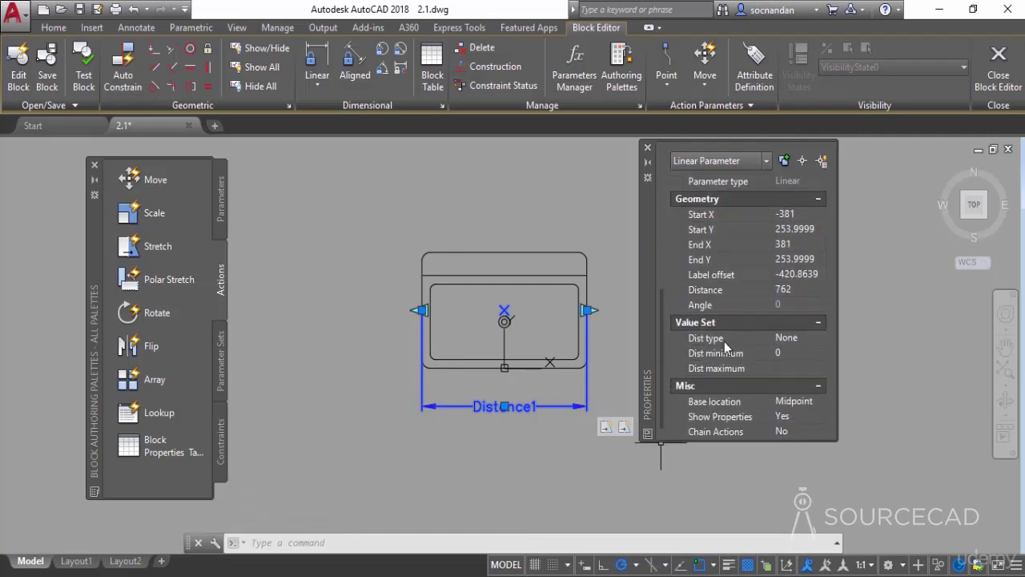
click(820, 338)
click(822, 338)
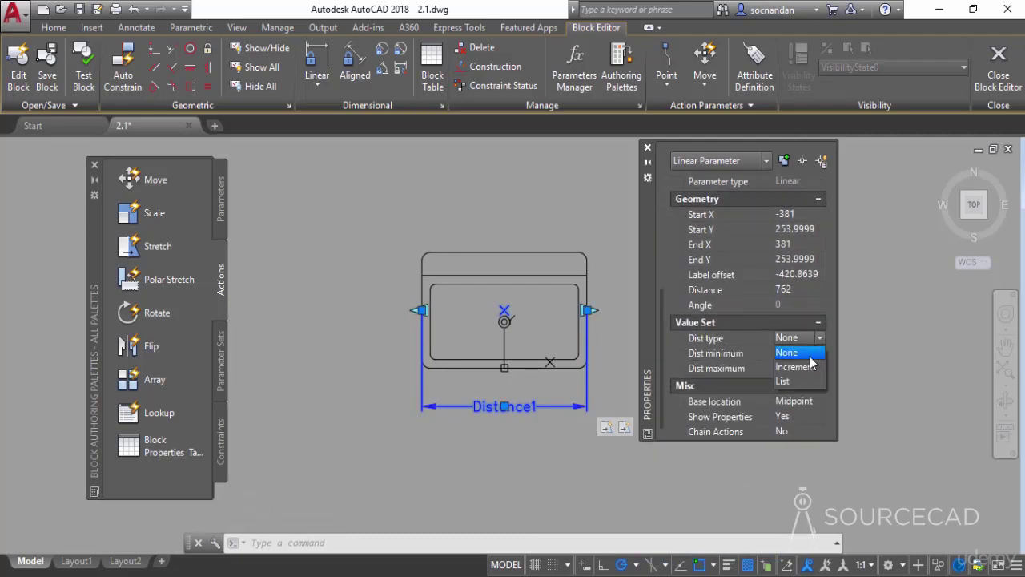
click(804, 381)
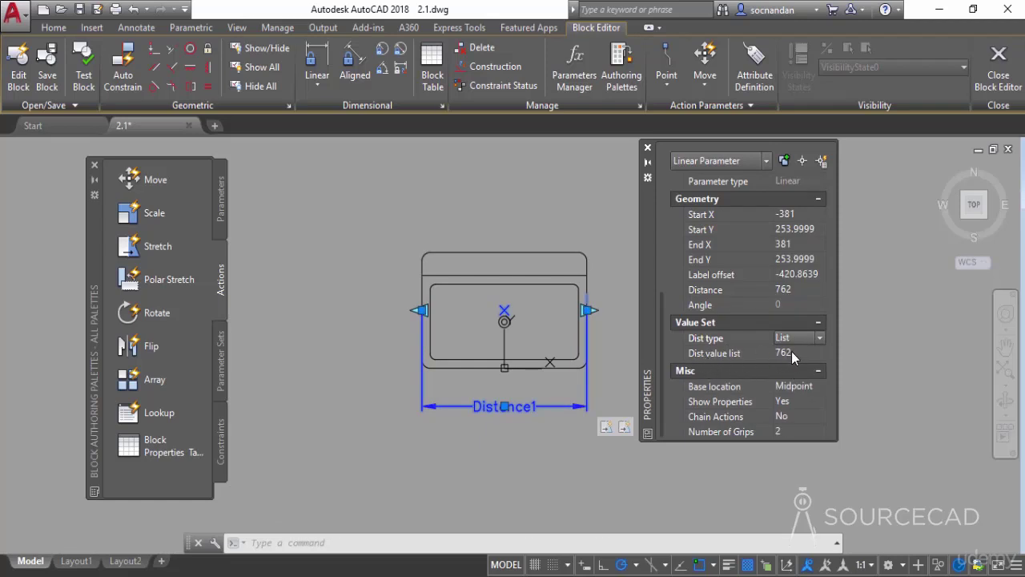
- Add the distances 800, 850 and 900 to the linear parameter's distance value list and close its properties
click(794, 352)
click(819, 352)
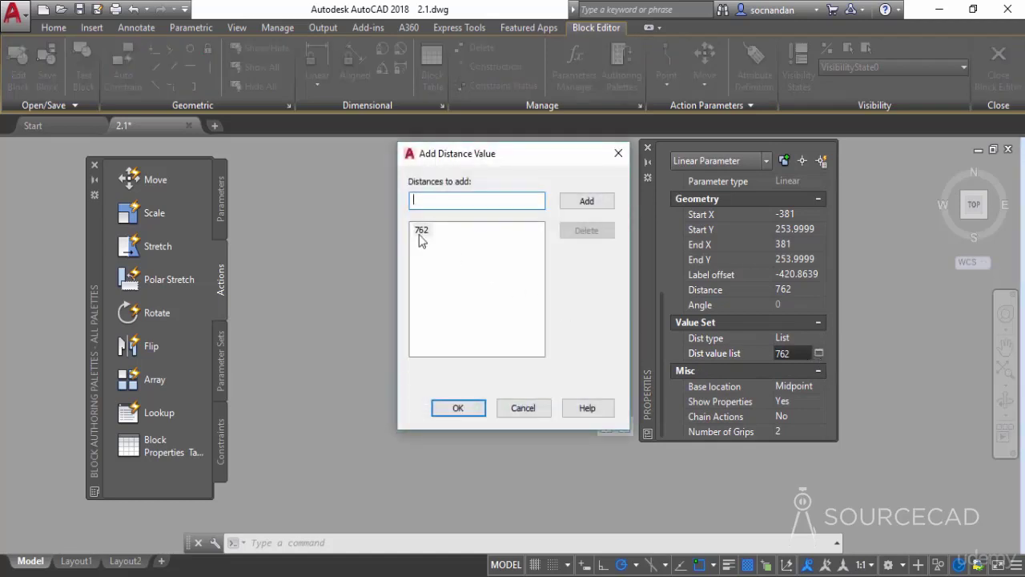
drag(444, 163, 621, 187)
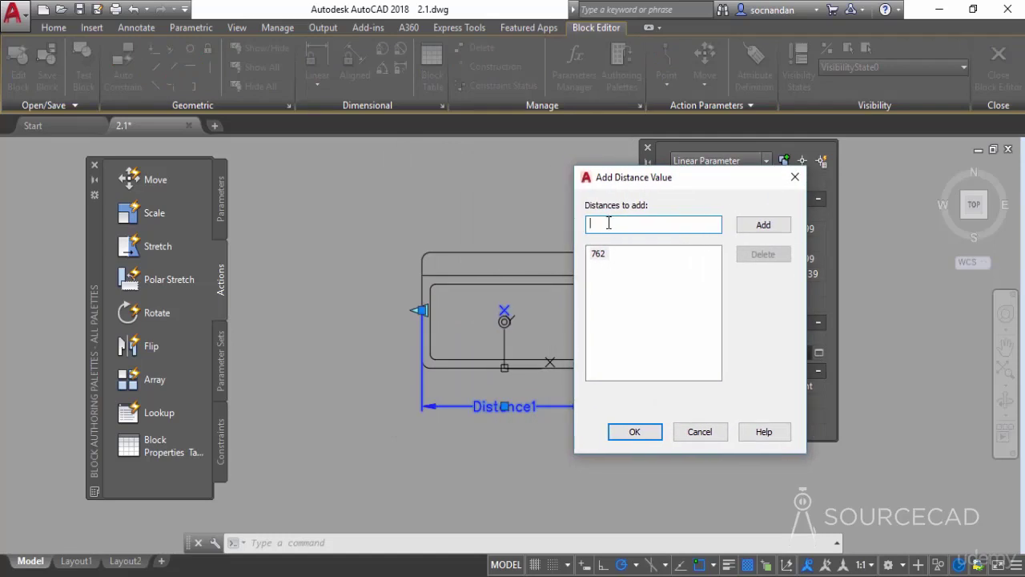
click(762, 223)
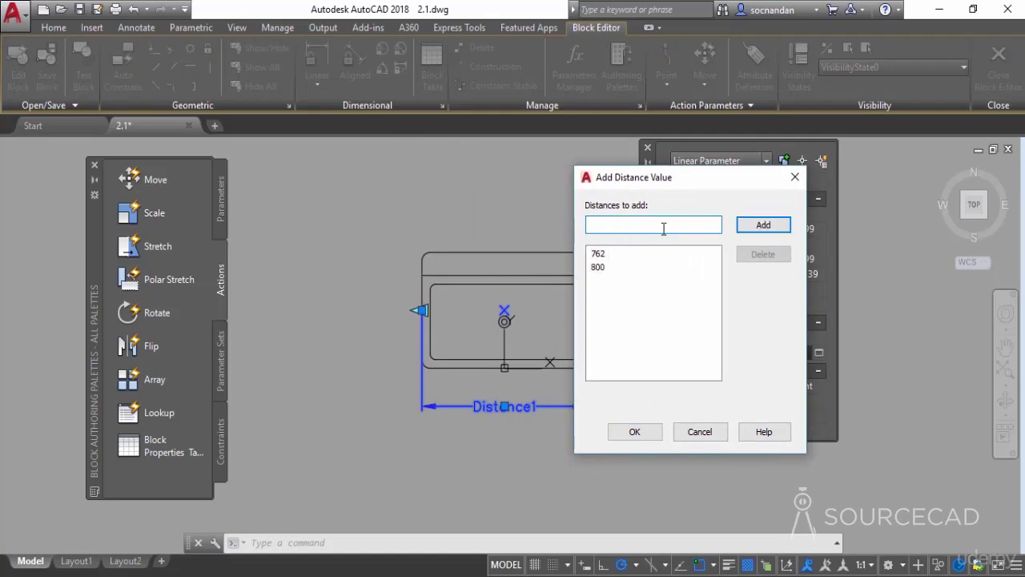
text(850)
click(764, 225)
text(900)
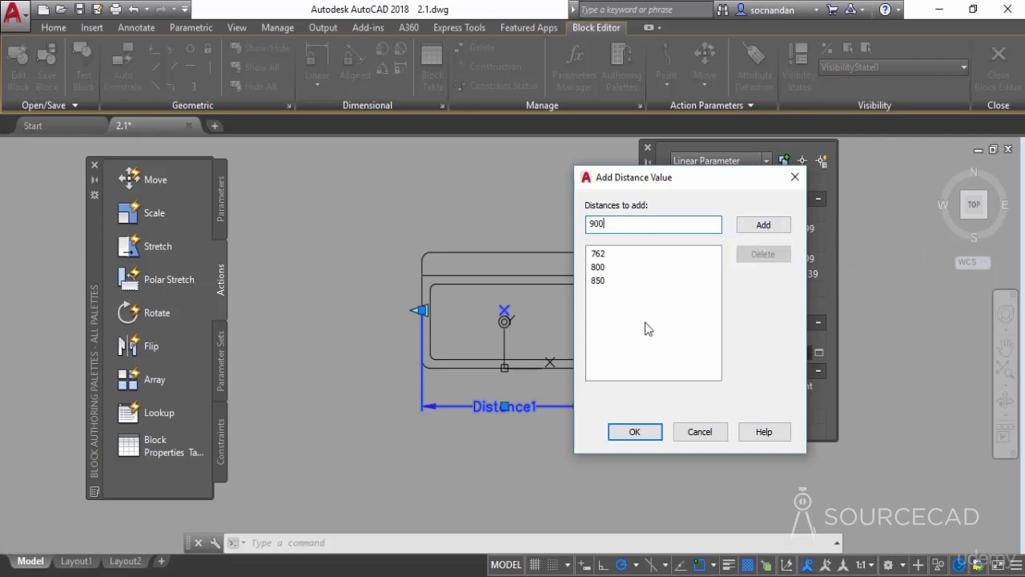
click(634, 431)
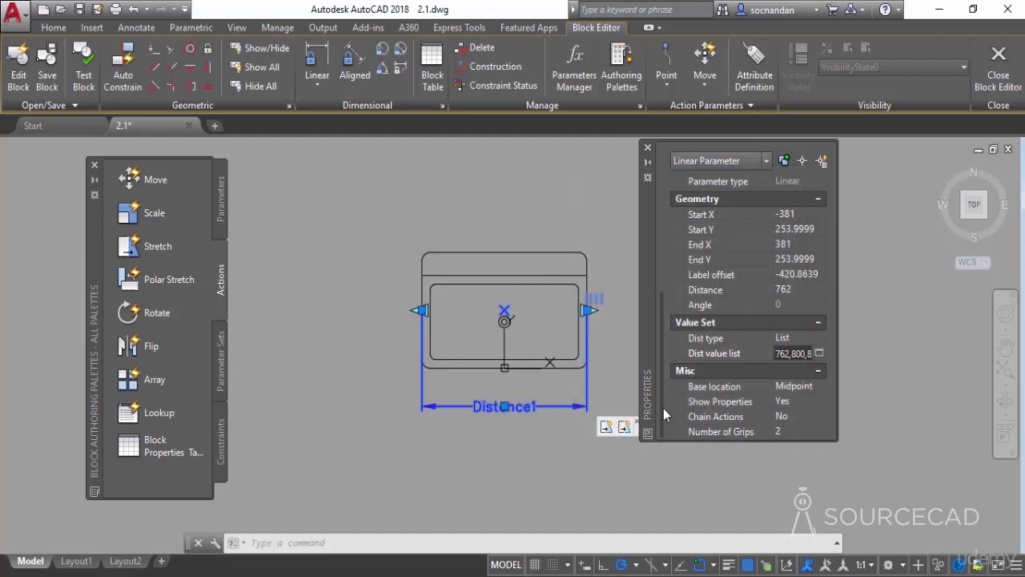
click(648, 149)
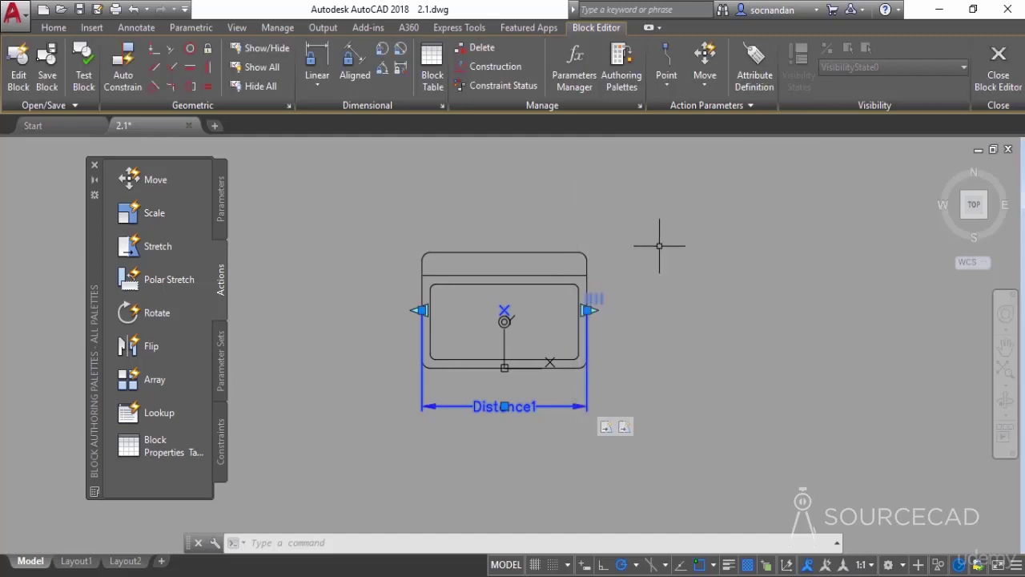
- Test the Sink block by stretching its right grip to the 900 width mark and back to the 850 mark
click(85, 77)
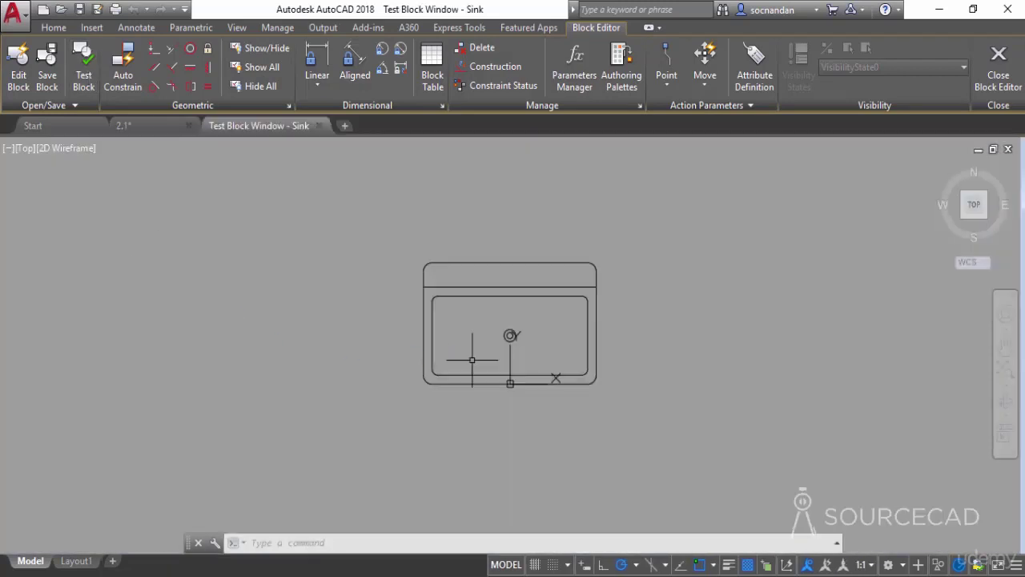
click(594, 265)
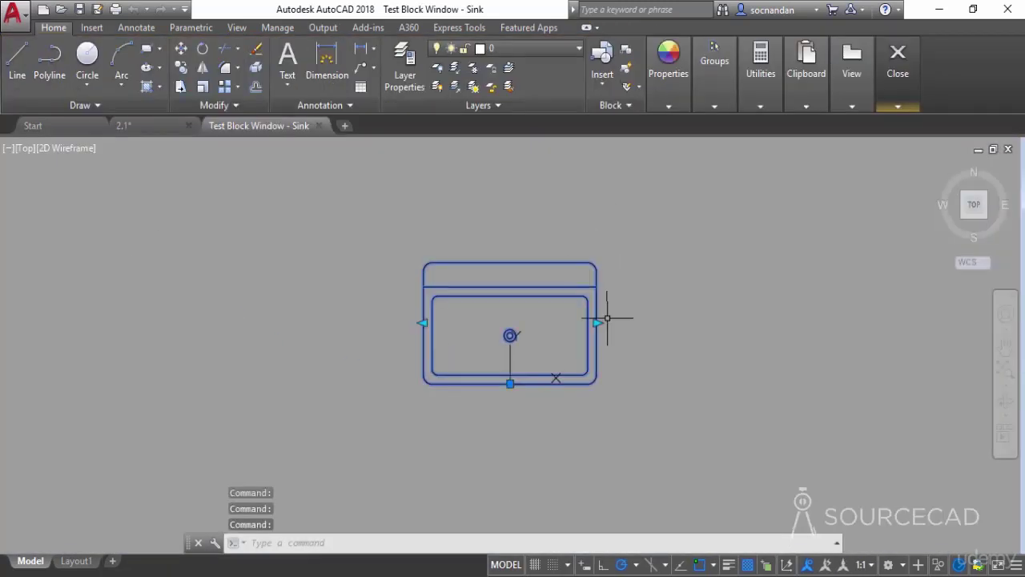
click(596, 323)
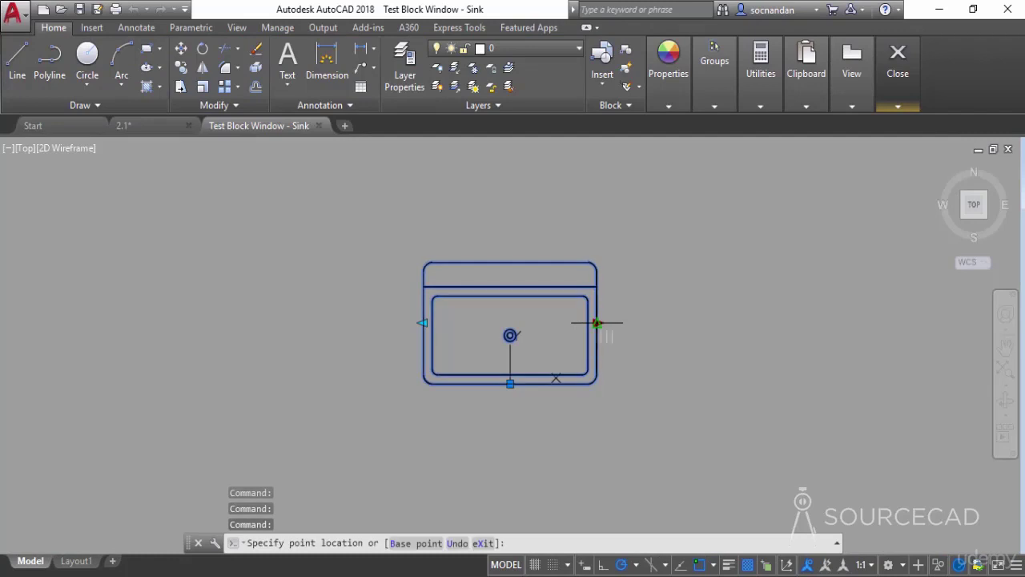
scroll(597, 323, up, 8)
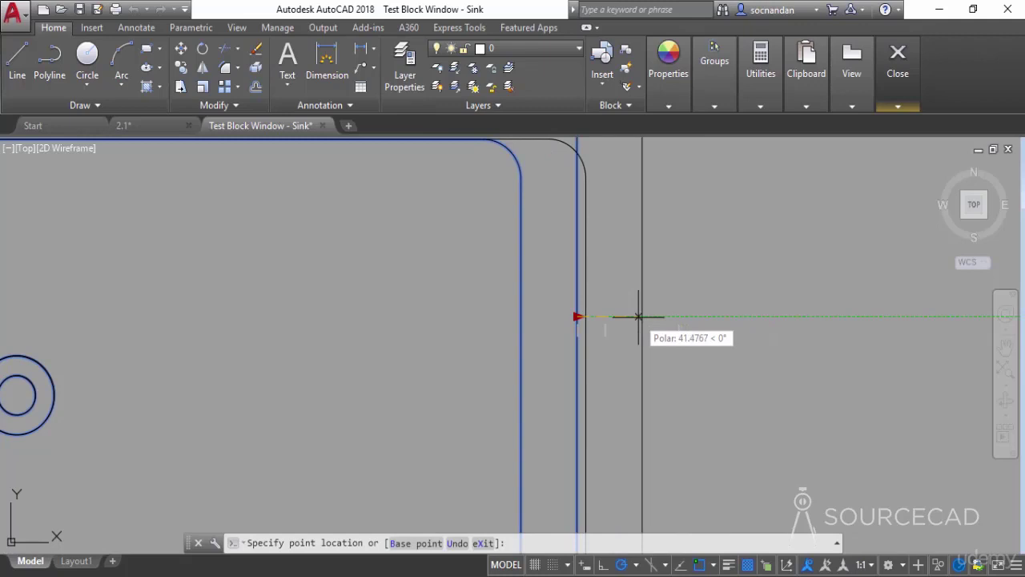
click(679, 316)
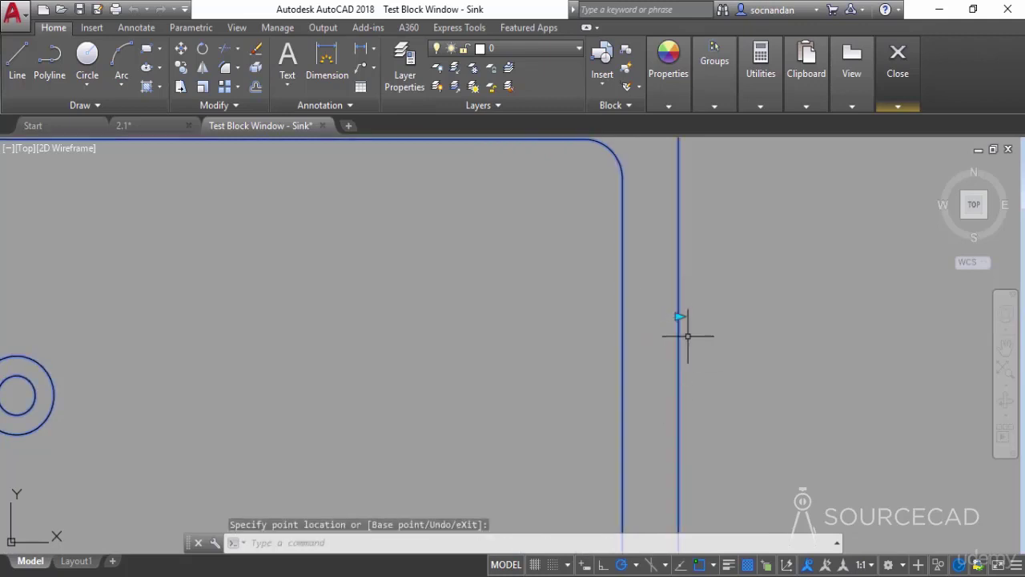
click(678, 317)
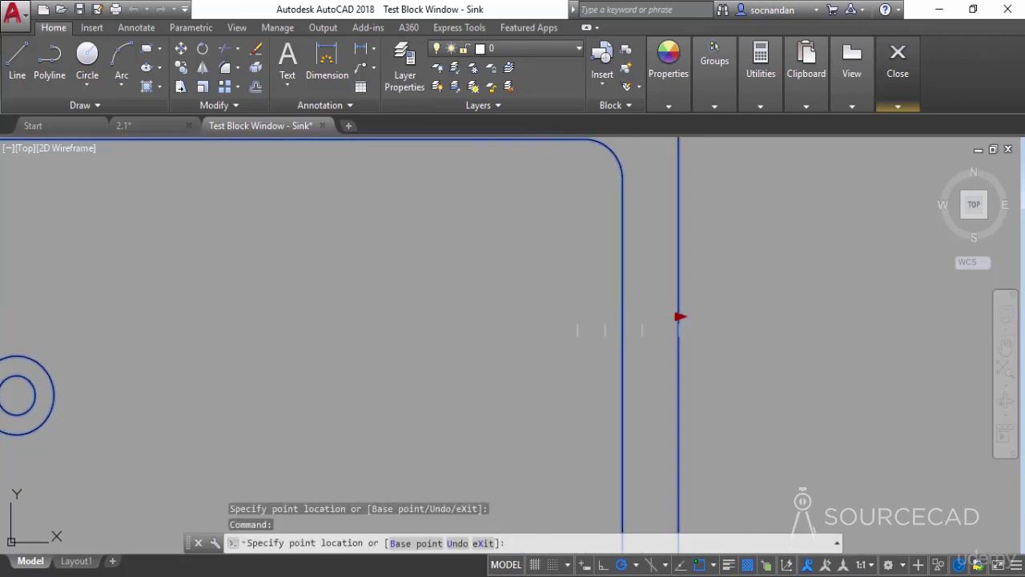
click(641, 316)
scroll(641, 317, down, 5)
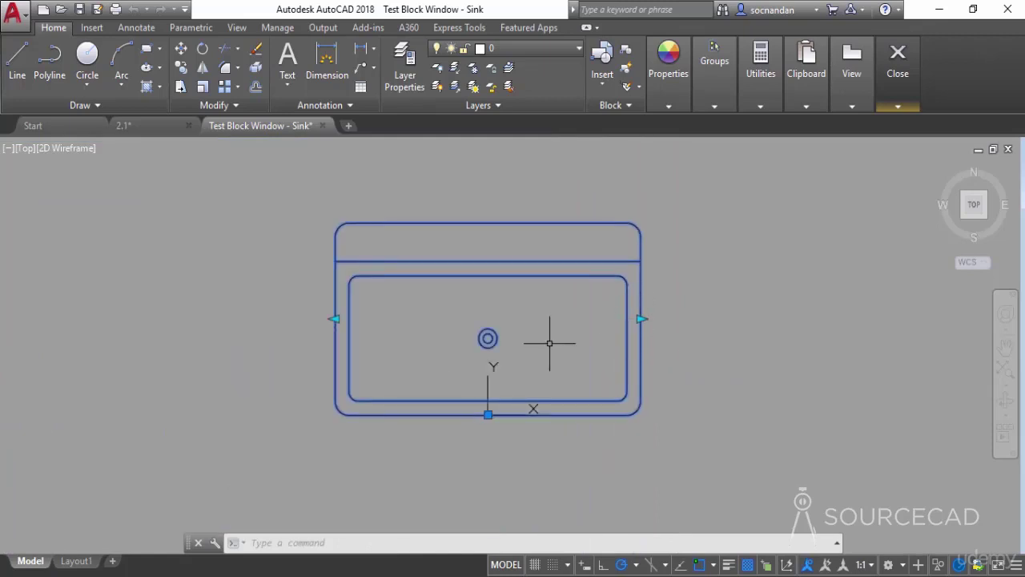
- Stretch the test block's left grip outward to the 900 width and close the test window
click(334, 319)
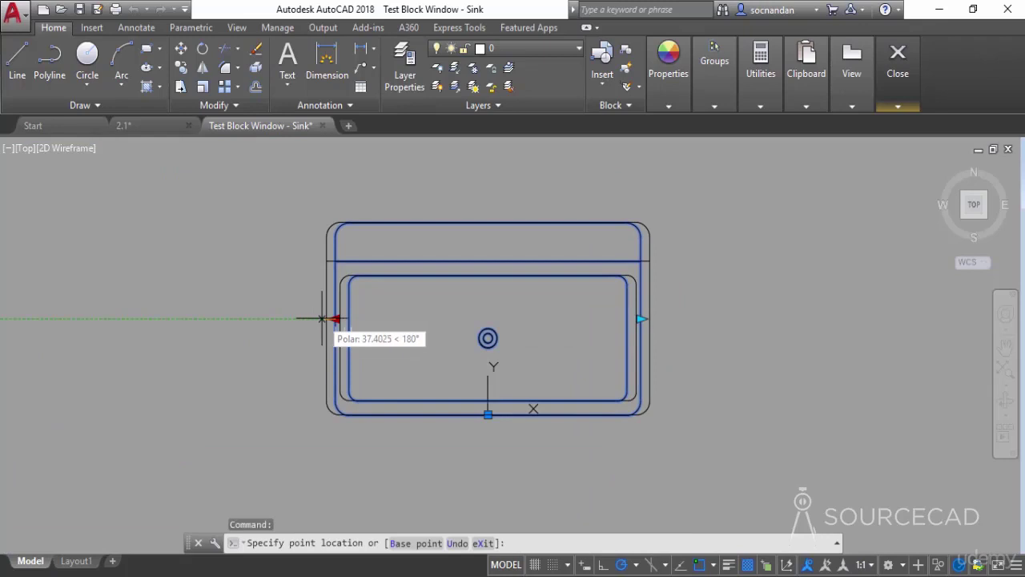
click(322, 319)
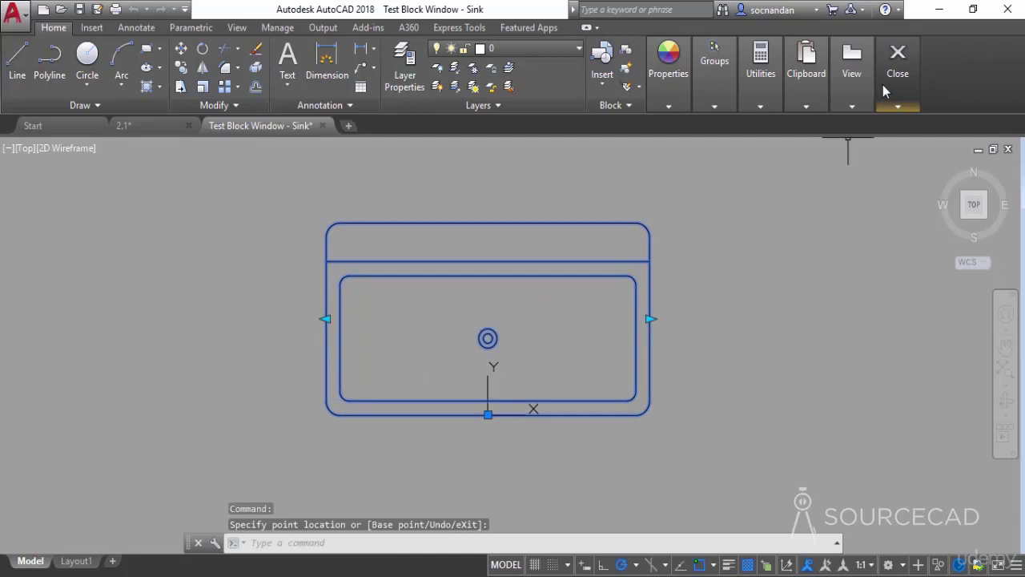
mouse_move(887, 95)
click(898, 144)
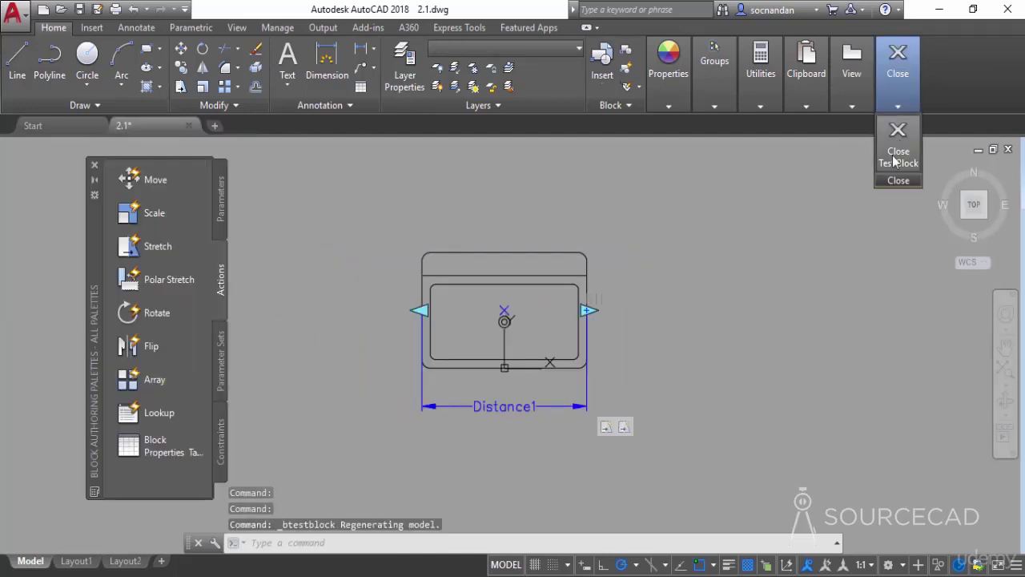
- Set the number of grips of the sink's linear parameter to 1 in its properties
click(505, 406)
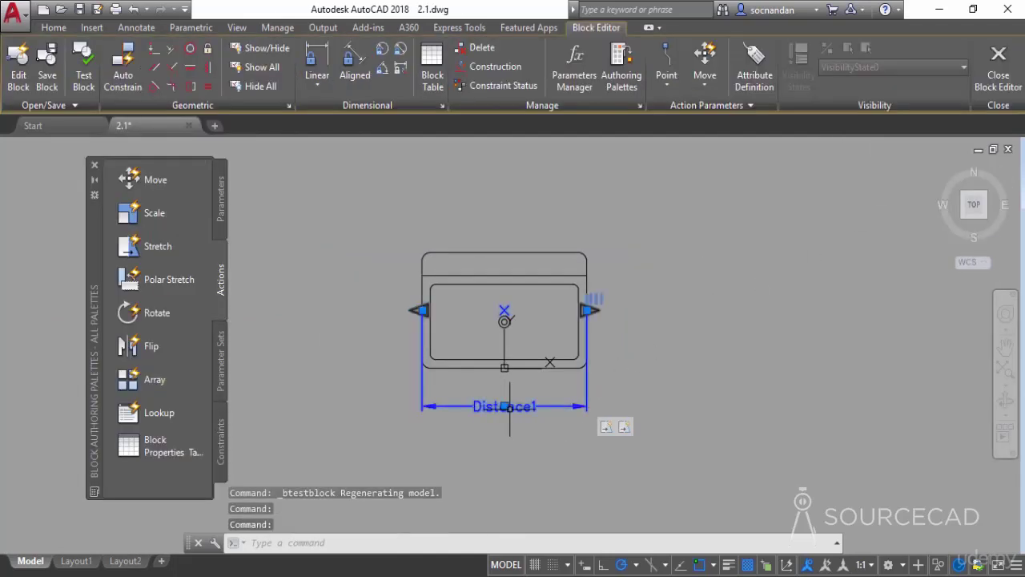
right_click(655, 271)
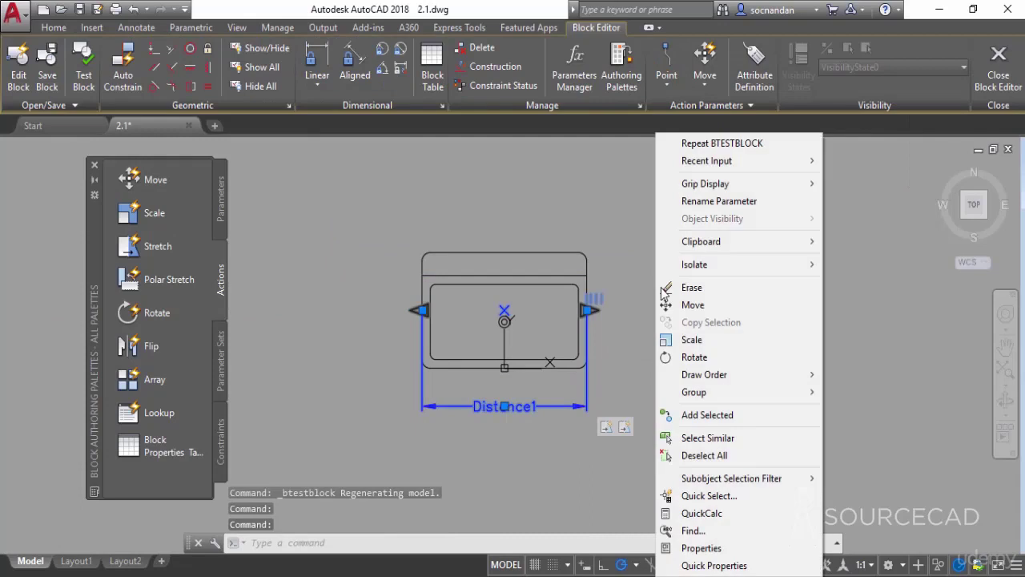
click(732, 545)
drag(663, 318, 667, 447)
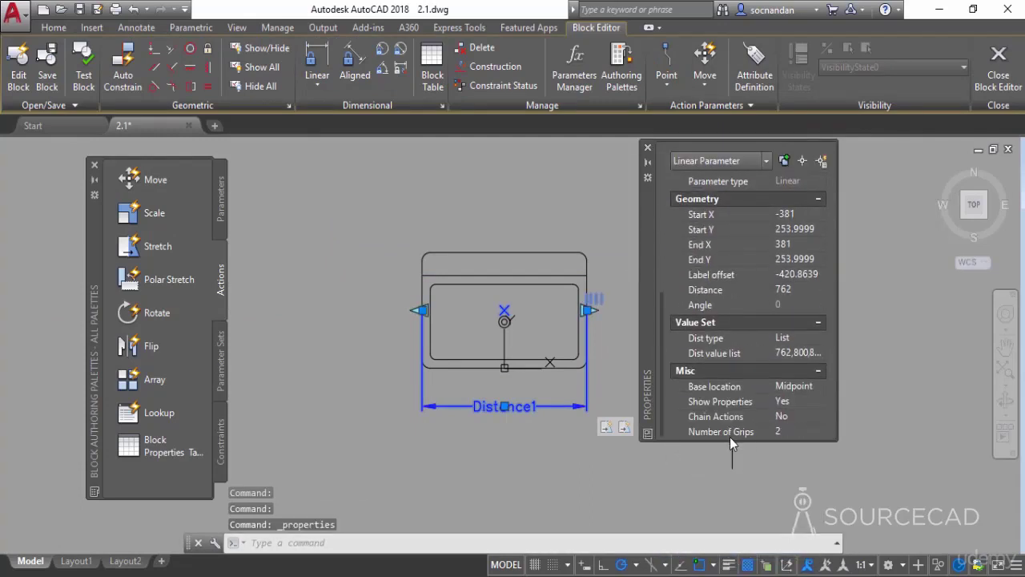
click(814, 431)
click(817, 431)
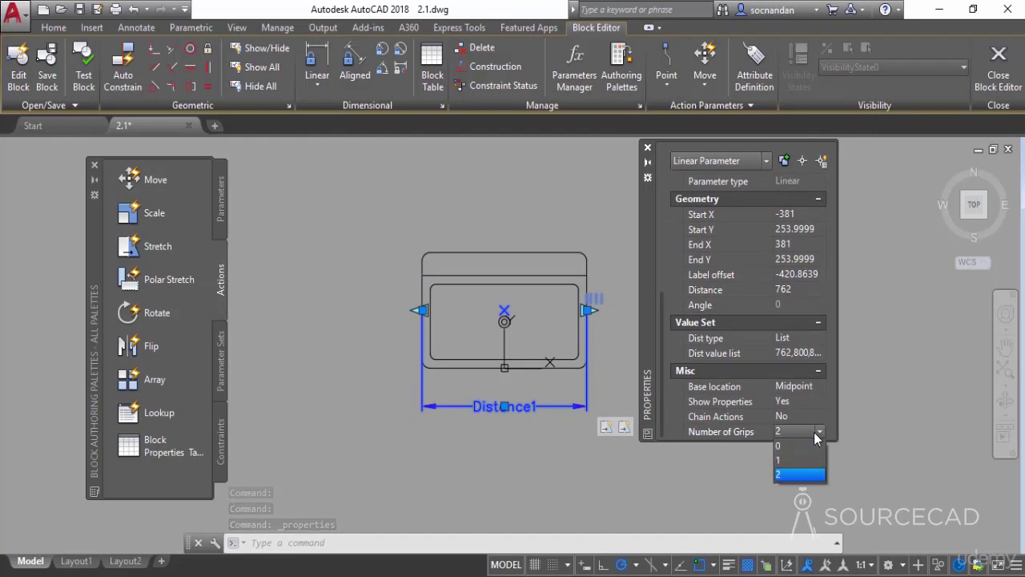
click(782, 459)
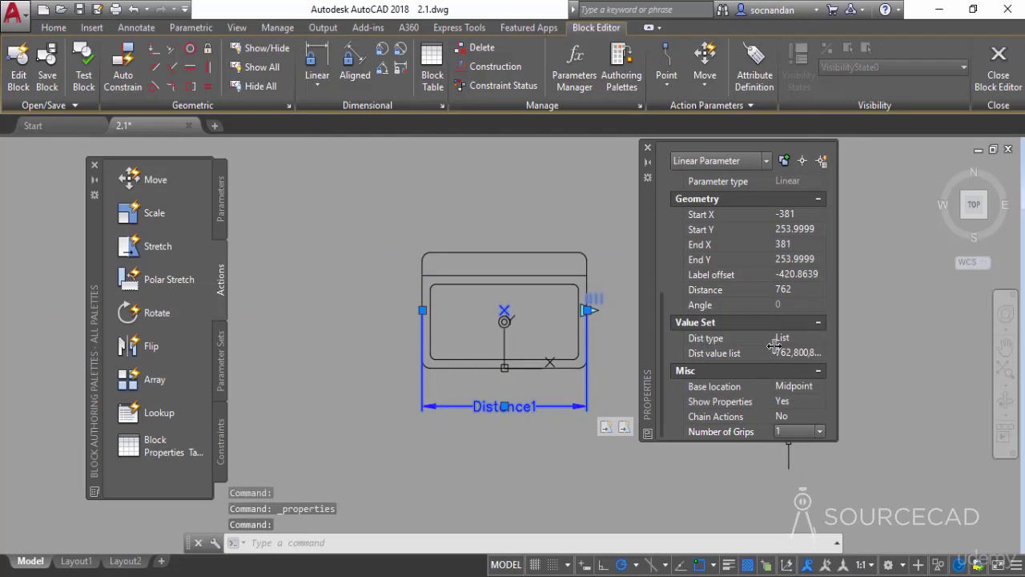
- Set the linear parameter's distance type to Increment with an increment of 200 and a maximum of 1200, and close its properties
click(817, 342)
click(817, 341)
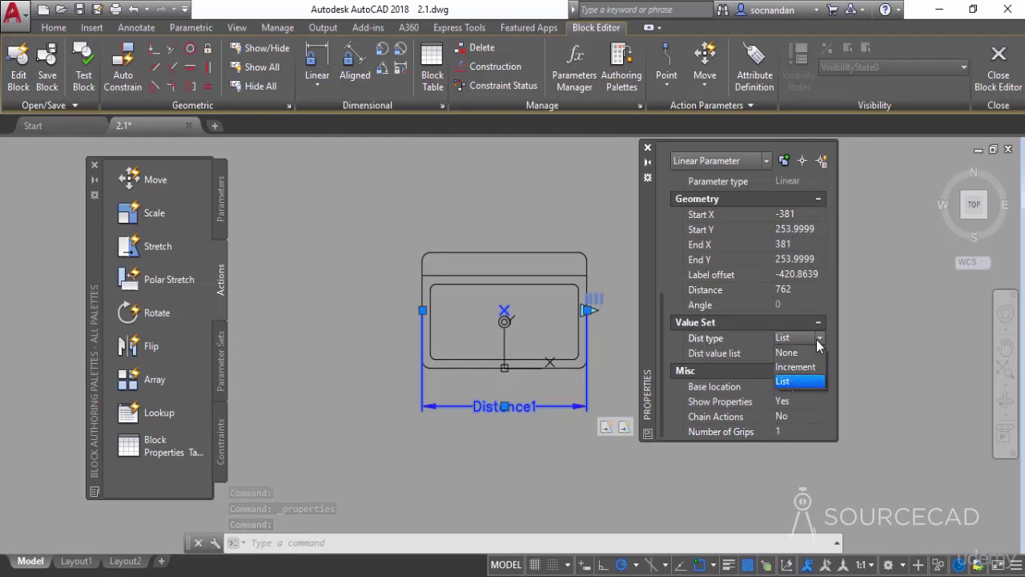
click(809, 368)
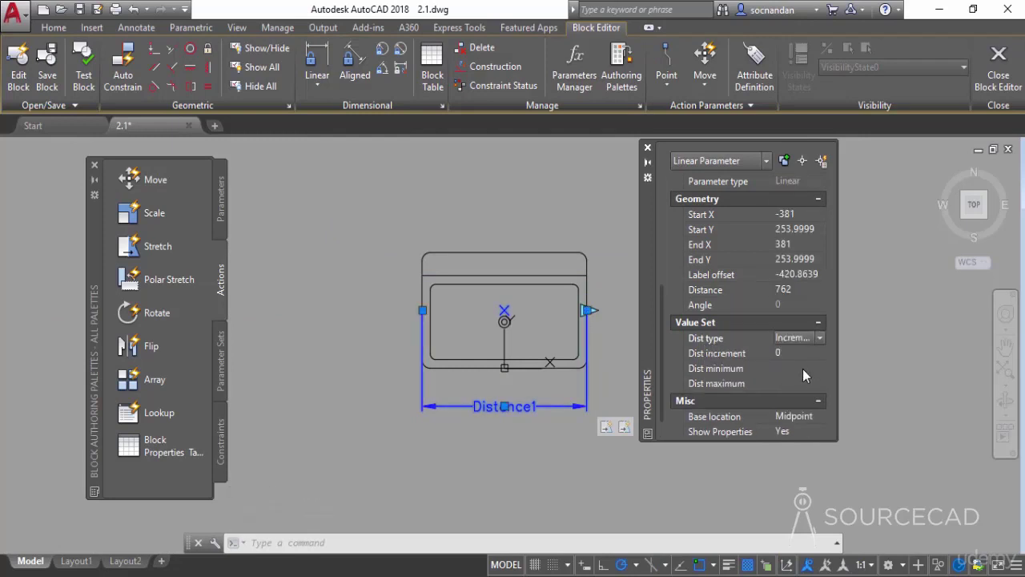
click(789, 352)
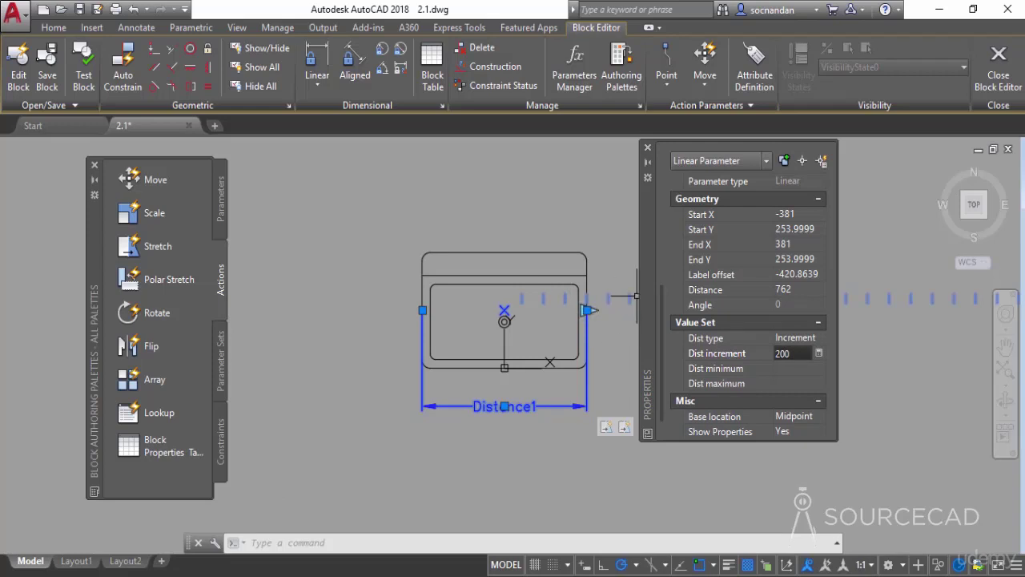
click(787, 384)
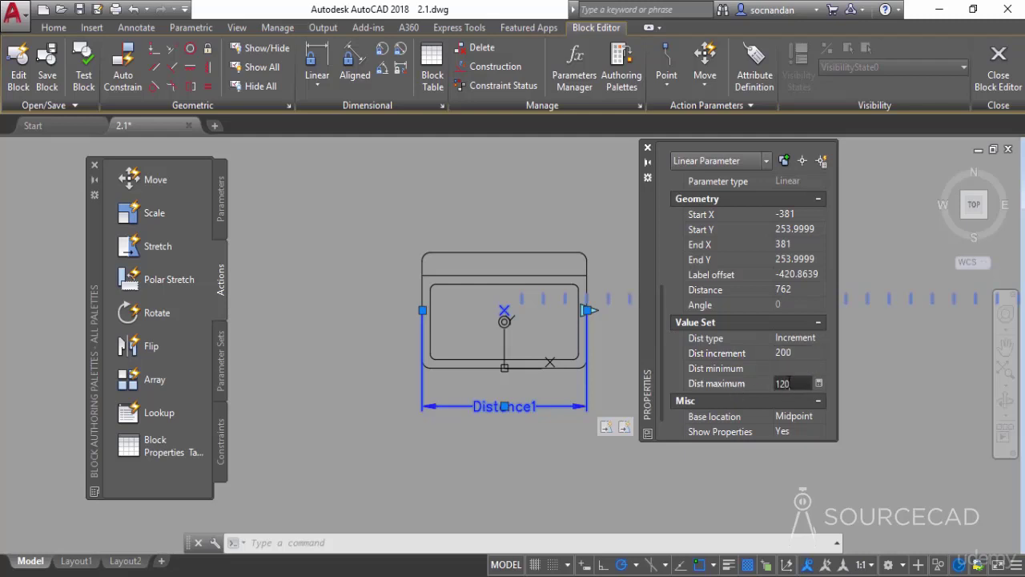
key(Return)
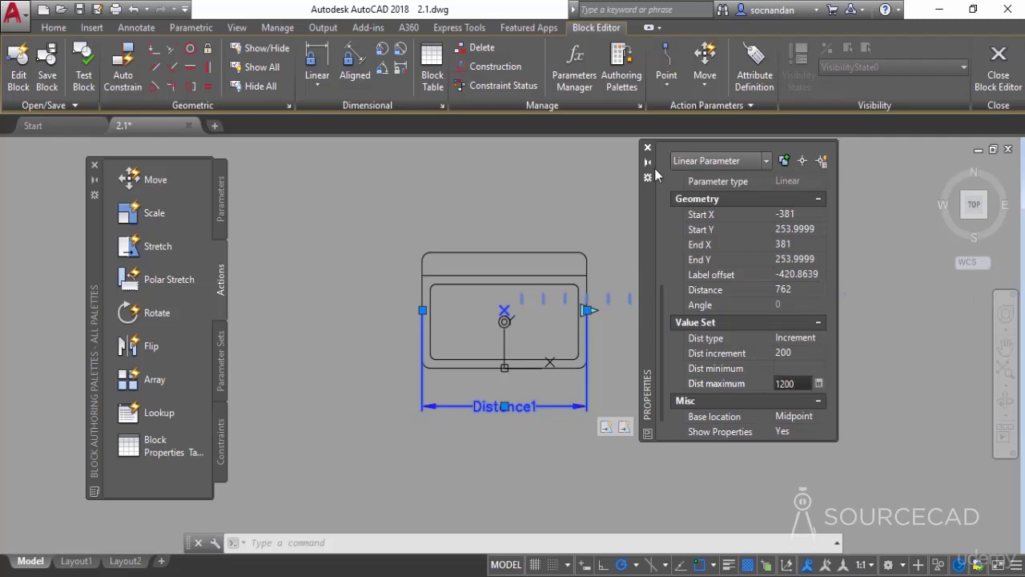
click(648, 149)
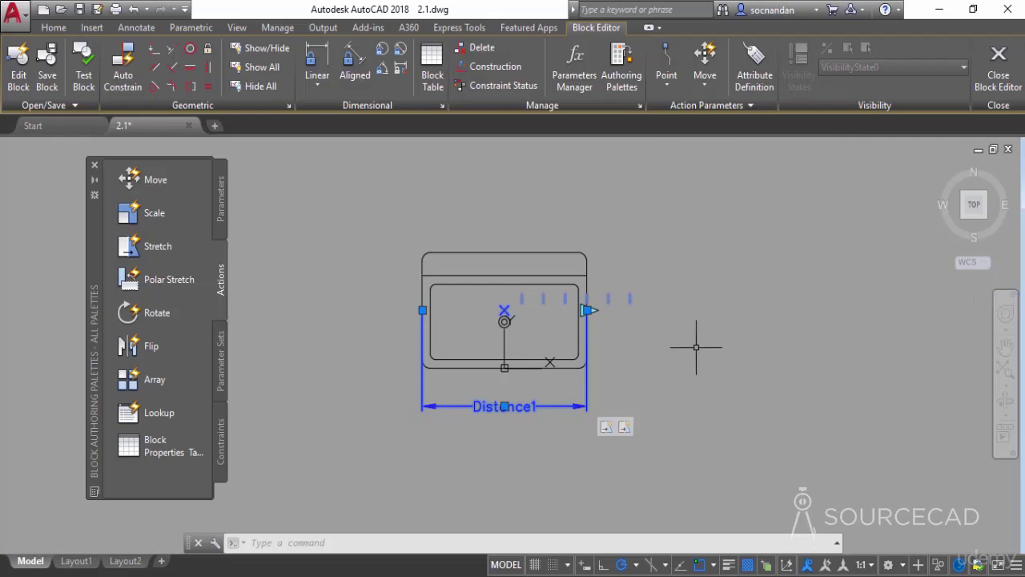
- Test the Sink block by stretching its single grip outward by one increment twice, and close the test window
click(84, 68)
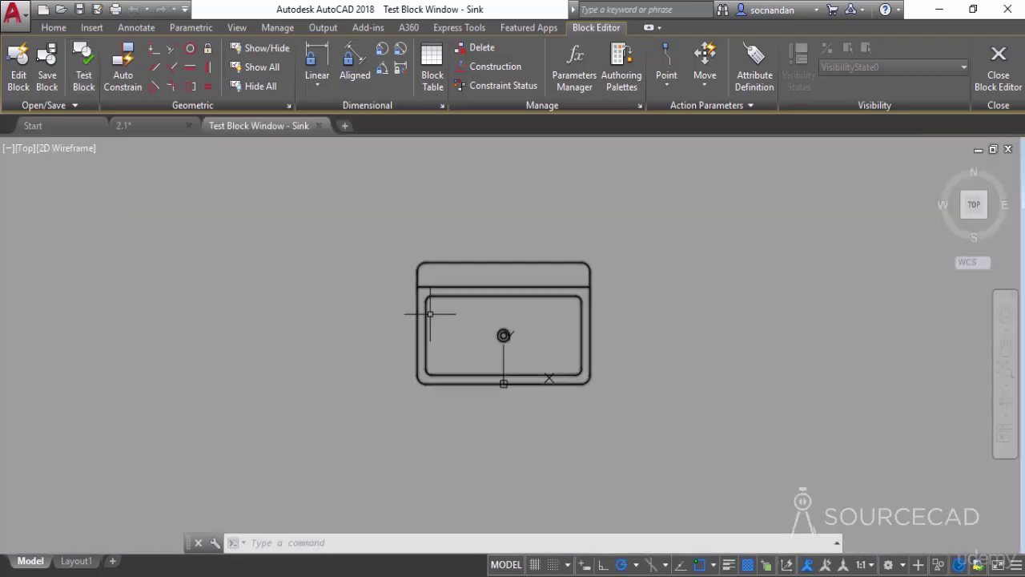
click(526, 286)
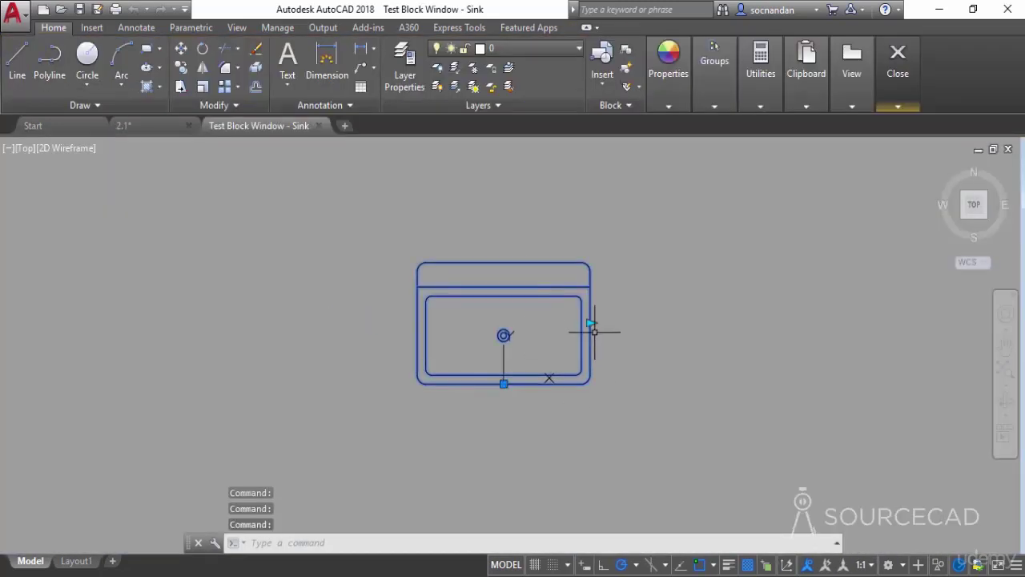
click(589, 323)
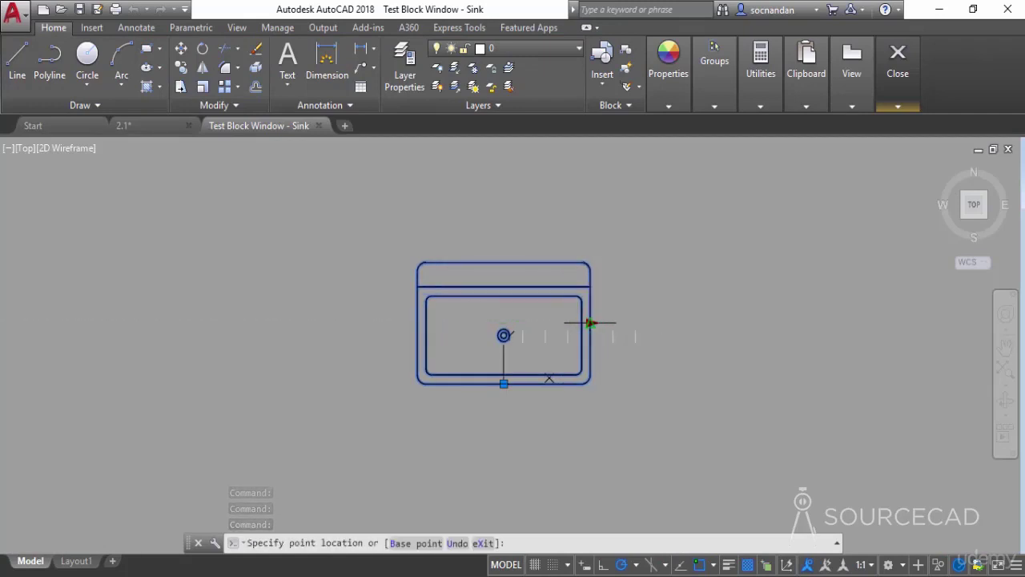
click(613, 323)
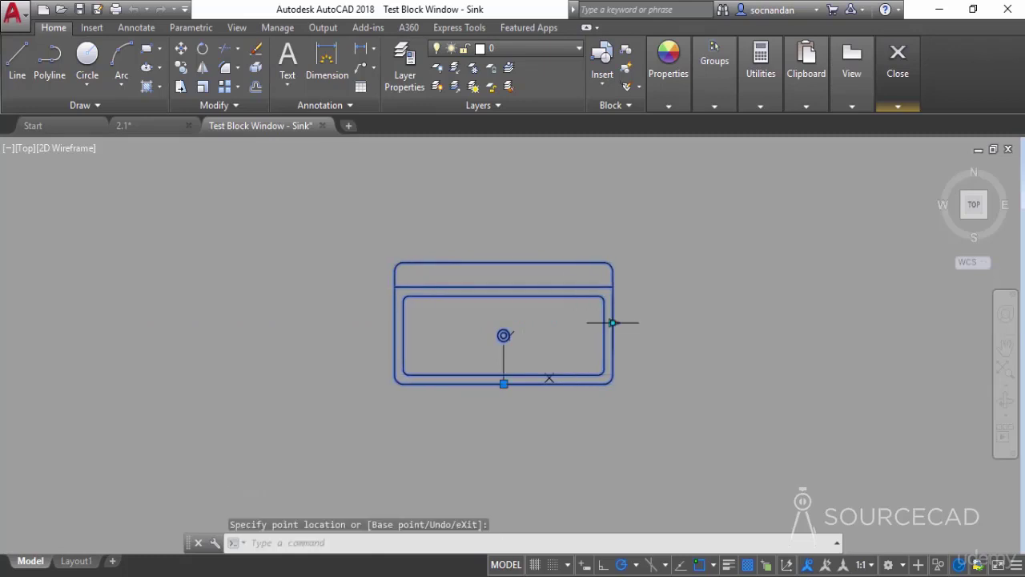
click(613, 323)
click(633, 323)
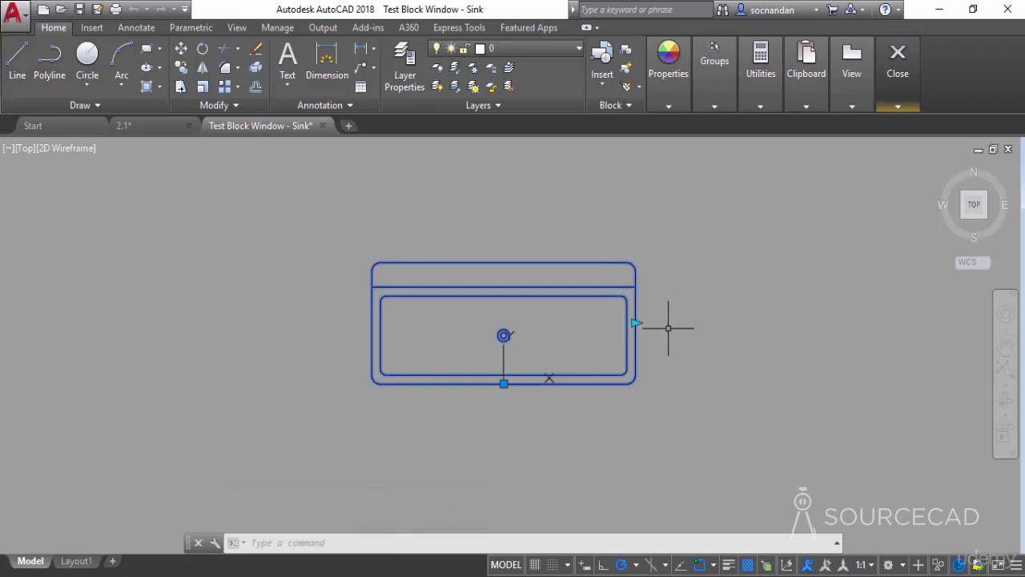
mouse_move(910, 88)
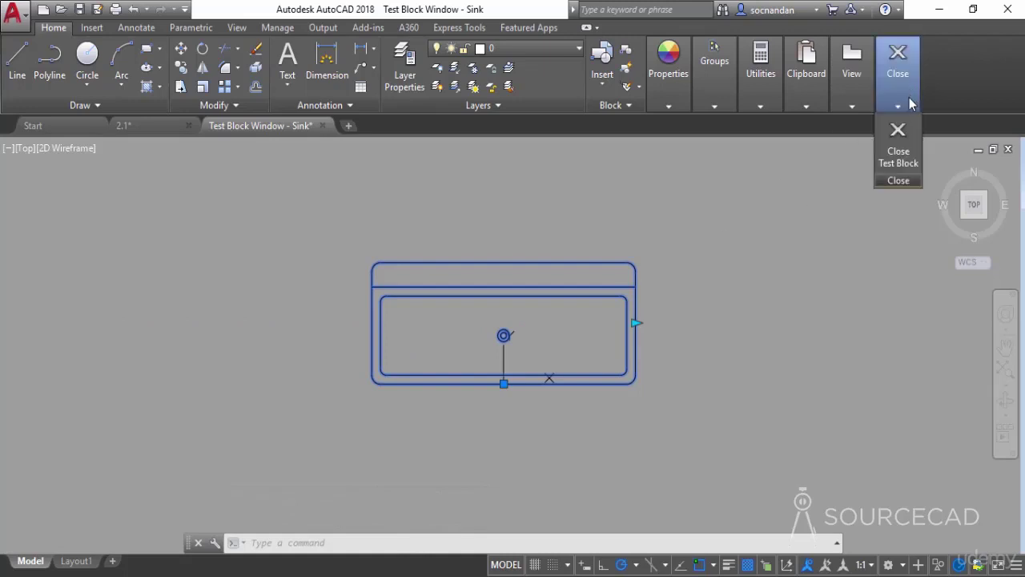
click(905, 154)
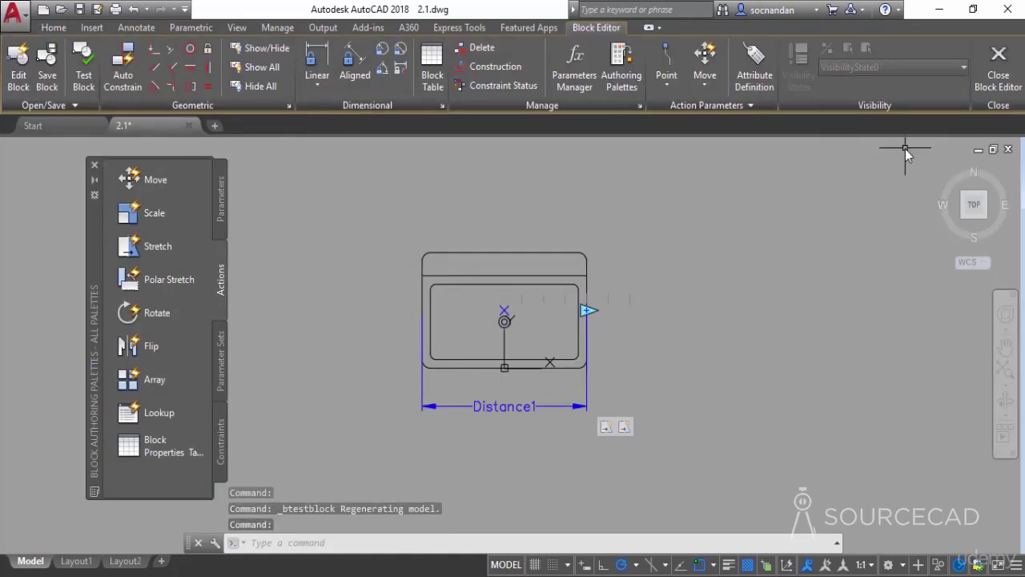
- Save the Sink block definition and close the block editor
click(47, 67)
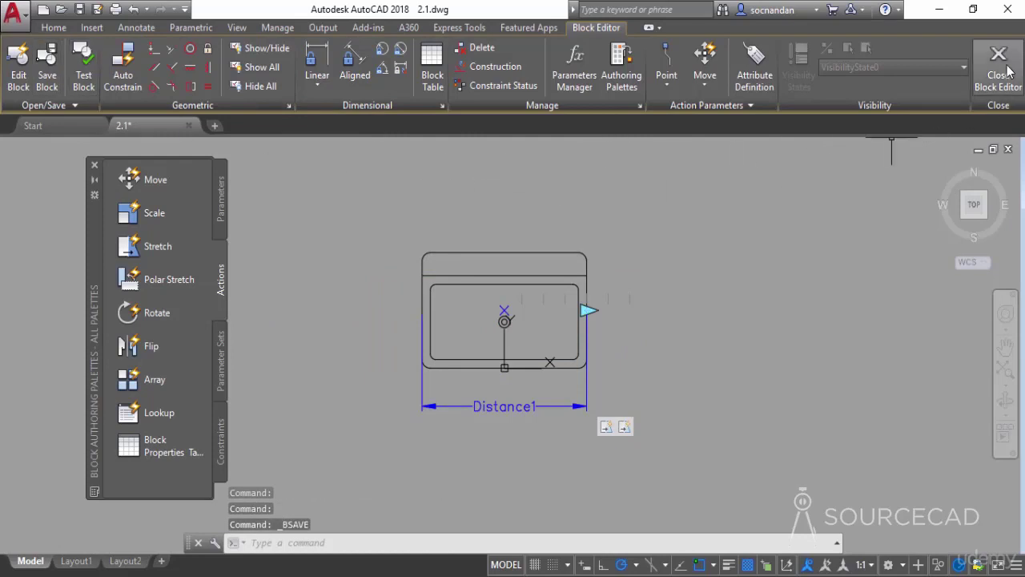
click(1003, 77)
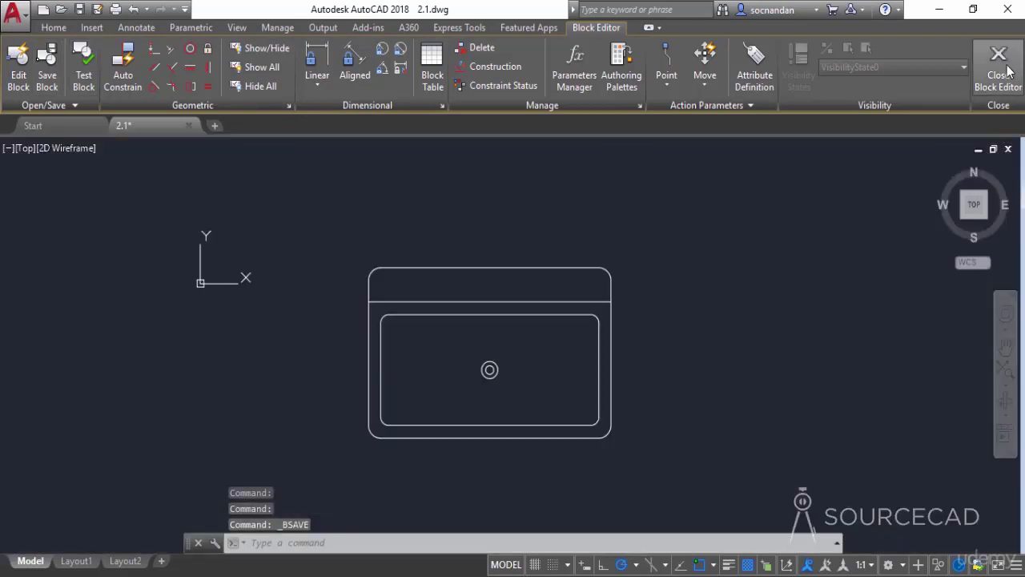
- Narrow the sink block in the drawing by one increment, moving its stretch grip inward to the nearest mark
click(565, 297)
click(611, 352)
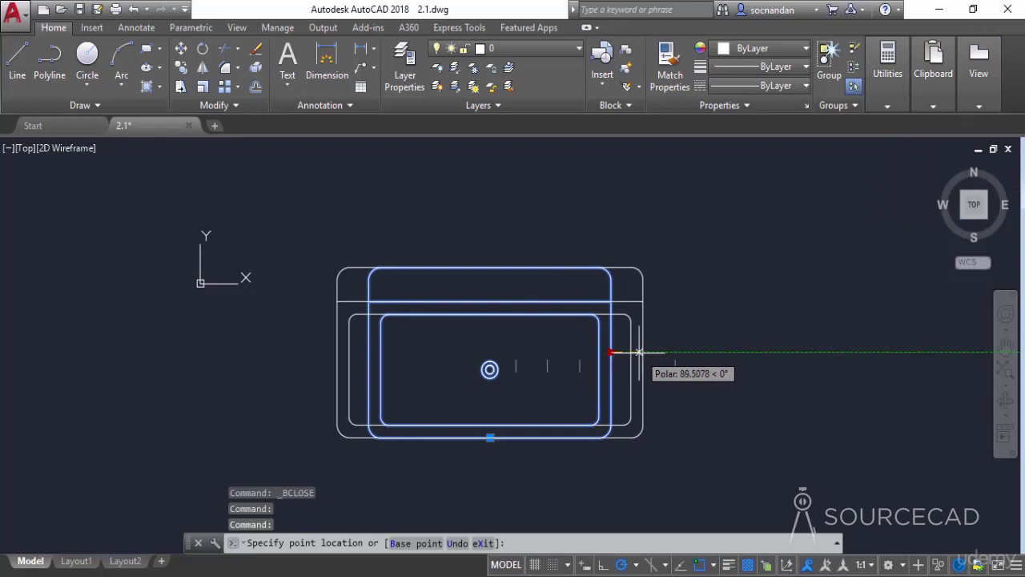
click(582, 352)
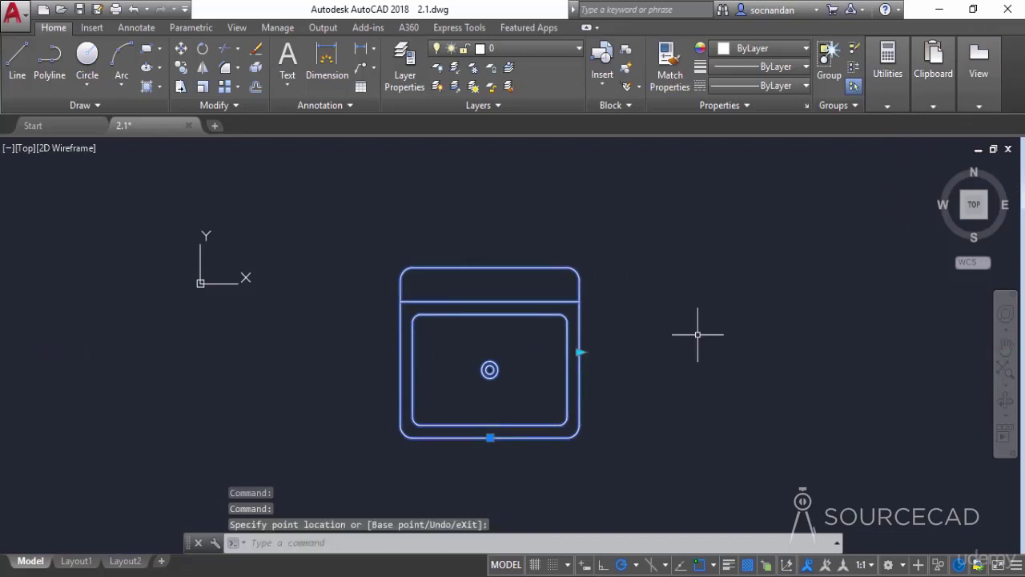